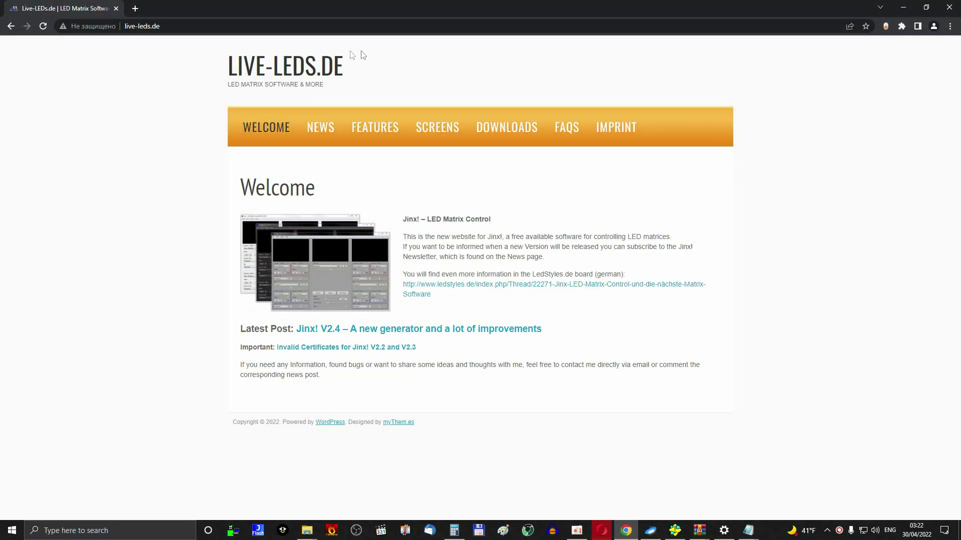
Step: Download jinx-2.4.zip from the site's Downloads page, launch jinx.exe from the archive's jinx folder, and reposition the program window
left_click(501, 128)
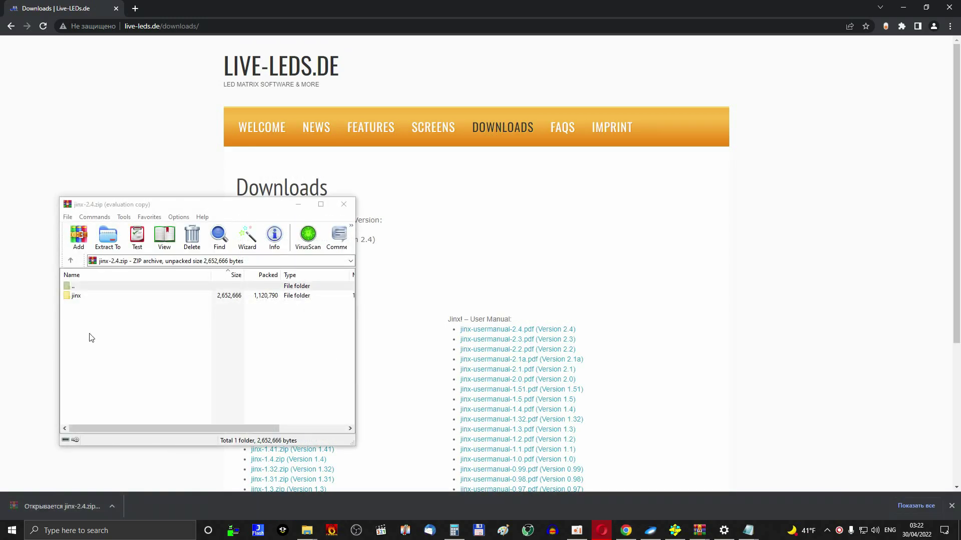
left_click(88, 296)
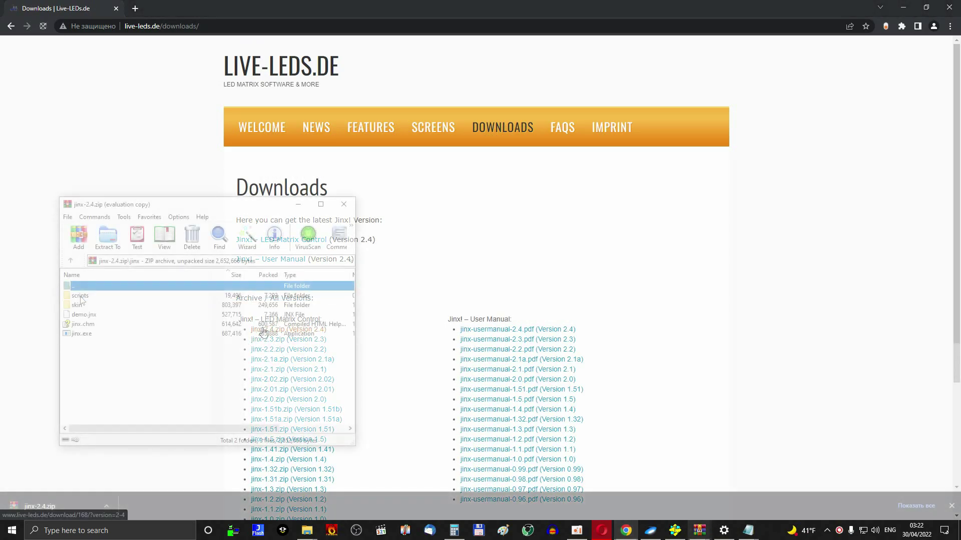
double_click(88, 296)
double_click(92, 334)
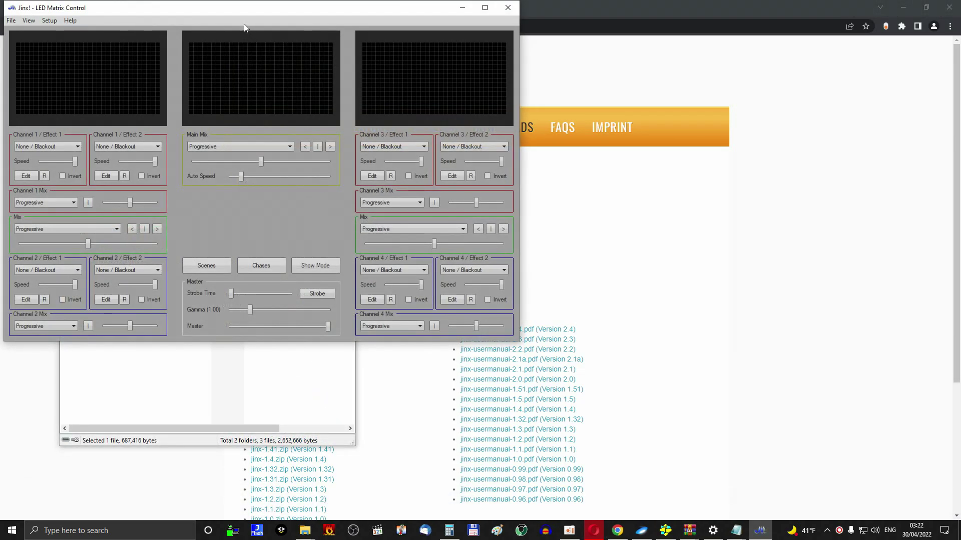
left_click_drag(244, 23, 464, 107)
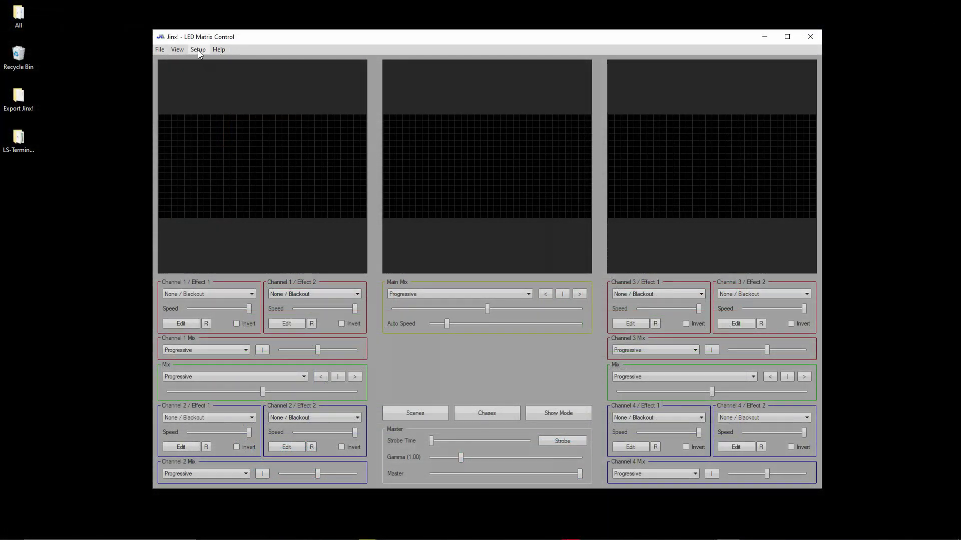
Step: Set the matrix dimensions to a width of 64 px and a height of 32 px
left_click(198, 50)
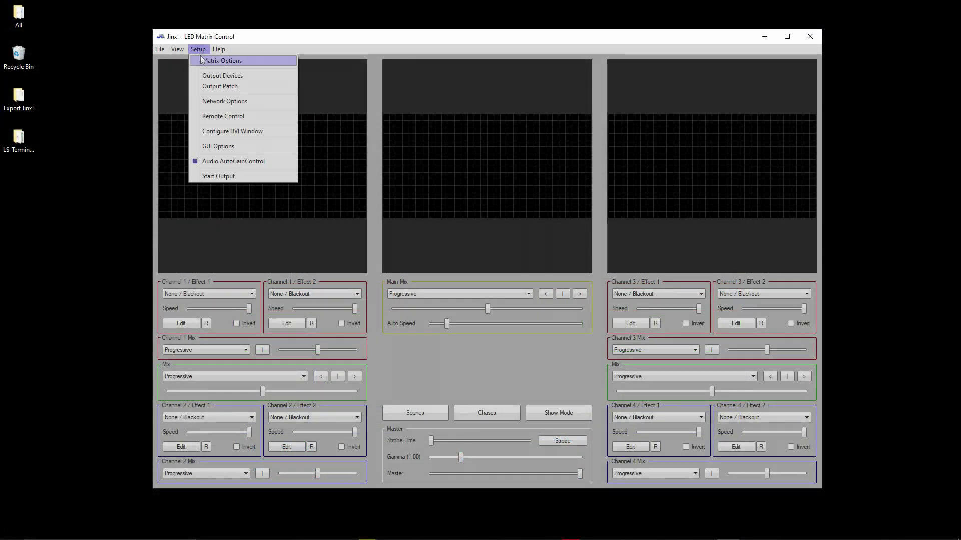
left_click(203, 58)
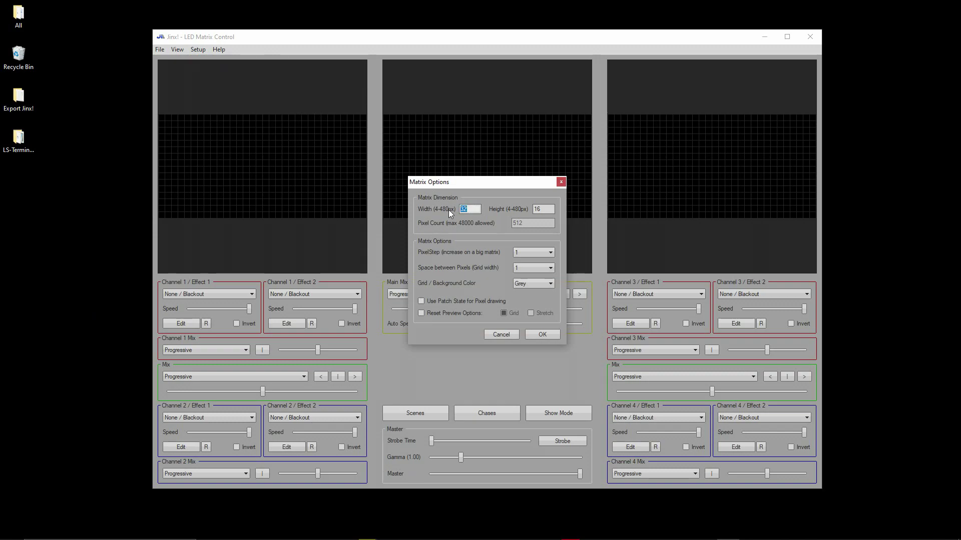
type("64")
type("32")
left_click(542, 335)
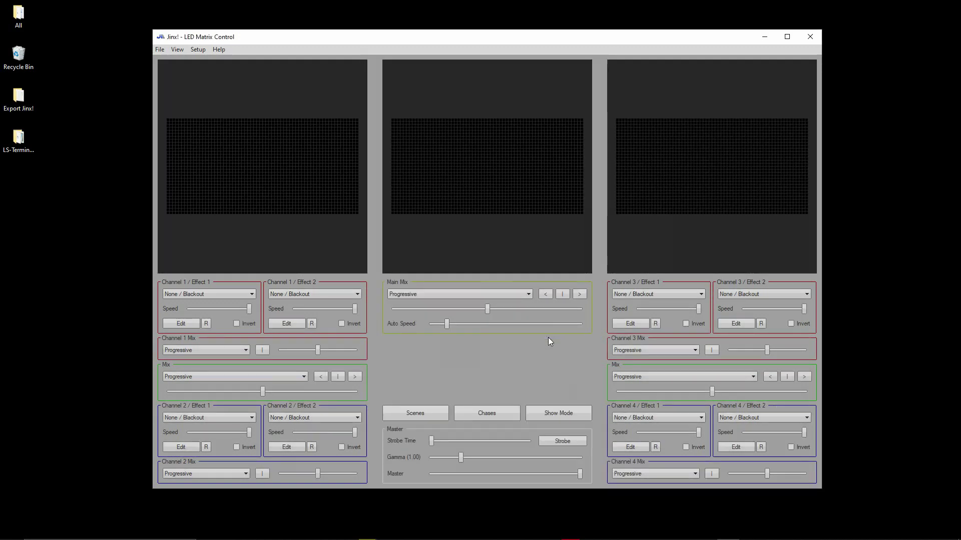
Step: Try Simple Color, Color Scroll and Plasma in turn as Channel 1 / Effect 1
left_click(240, 294)
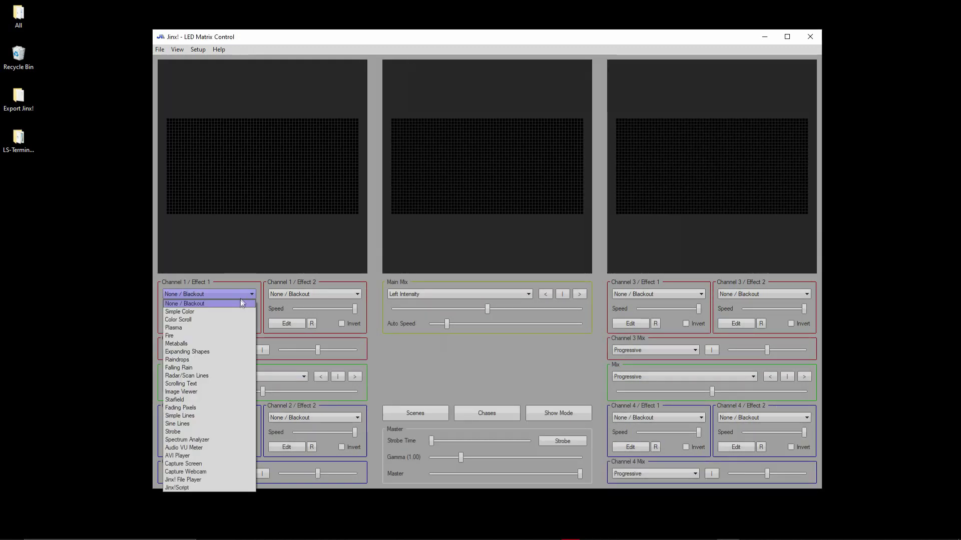
left_click(234, 312)
left_click(238, 296)
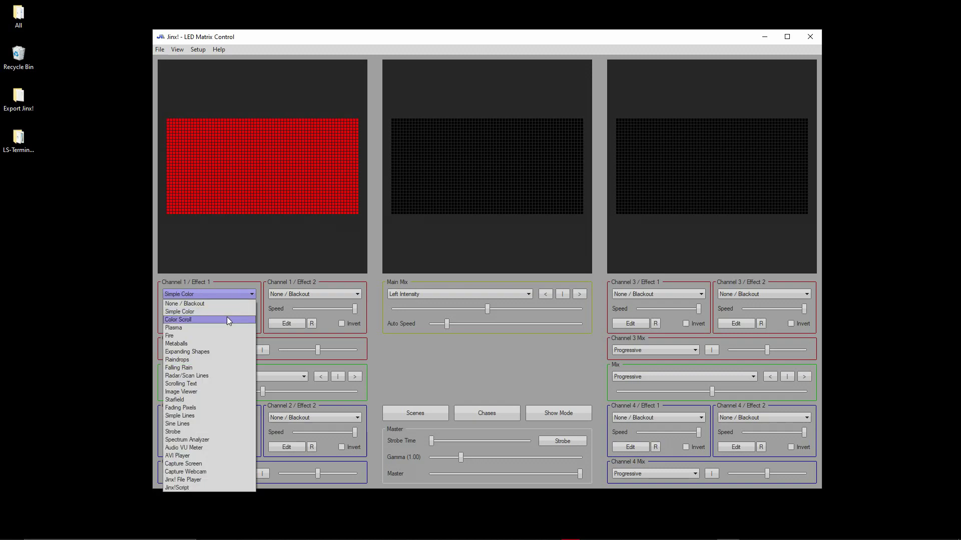
left_click(227, 319)
left_click(226, 297)
left_click(219, 328)
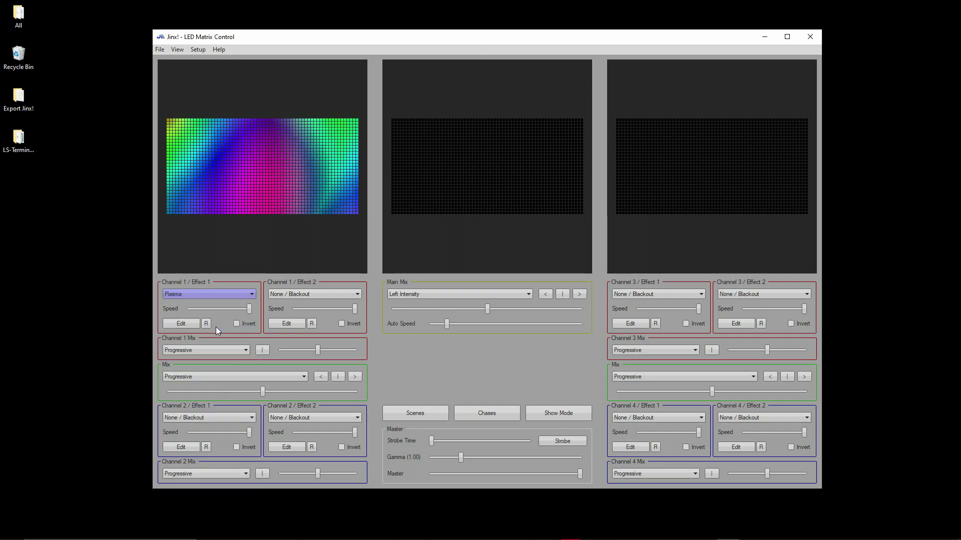
Step: Try the Vertical style and the Radial style for Channel 1's Plasma effect
left_click(181, 324)
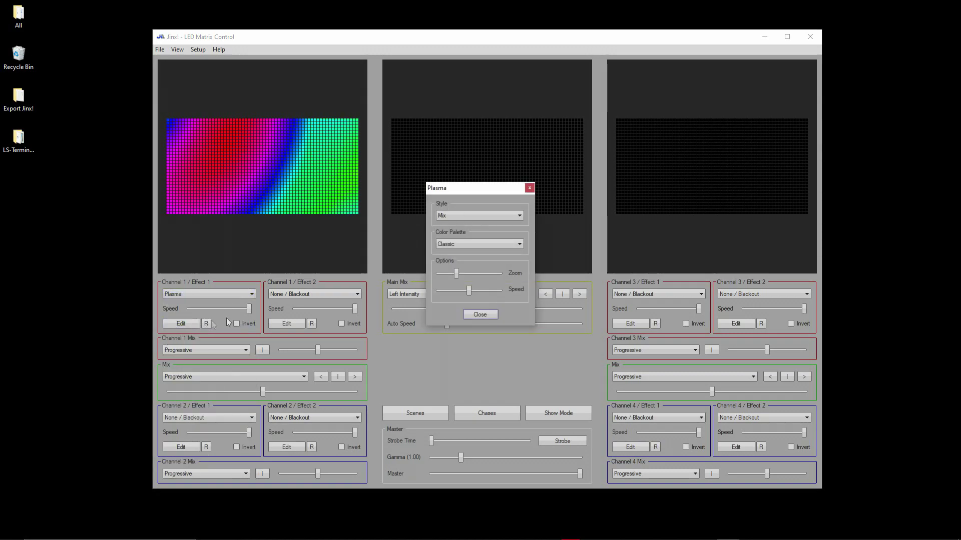
left_click(452, 216)
left_click(455, 231)
left_click(459, 216)
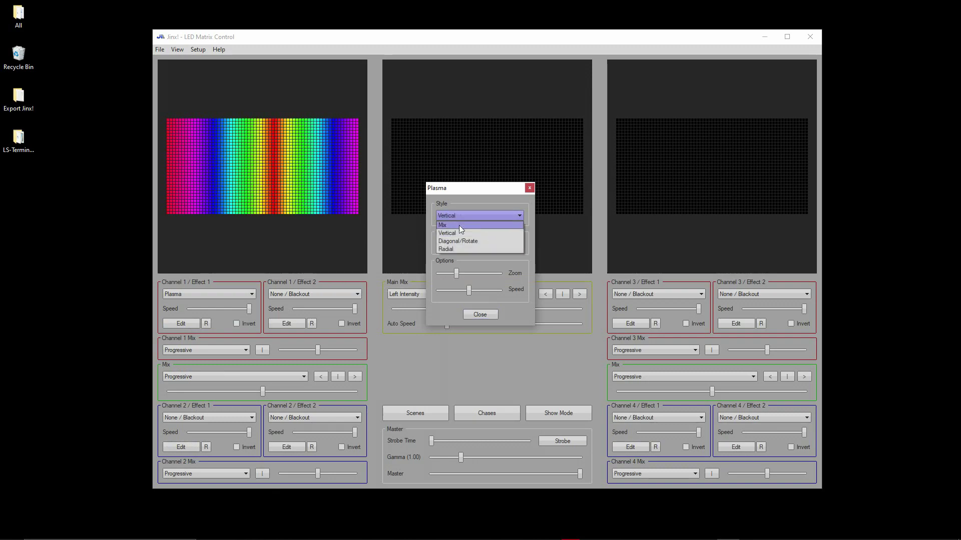
left_click(454, 247)
left_click(476, 314)
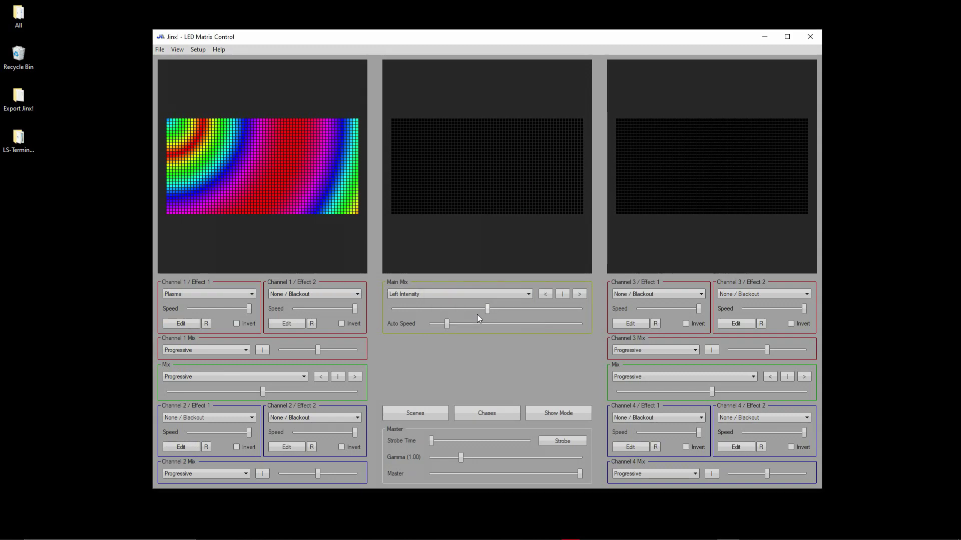
Step: Set Channel 1 / Effect 1 to Raindrops, and Channel 3 / Effect 1 to Starfield after trying Color Scroll, Metaballs and Raindrops
left_click(221, 294)
left_click(221, 361)
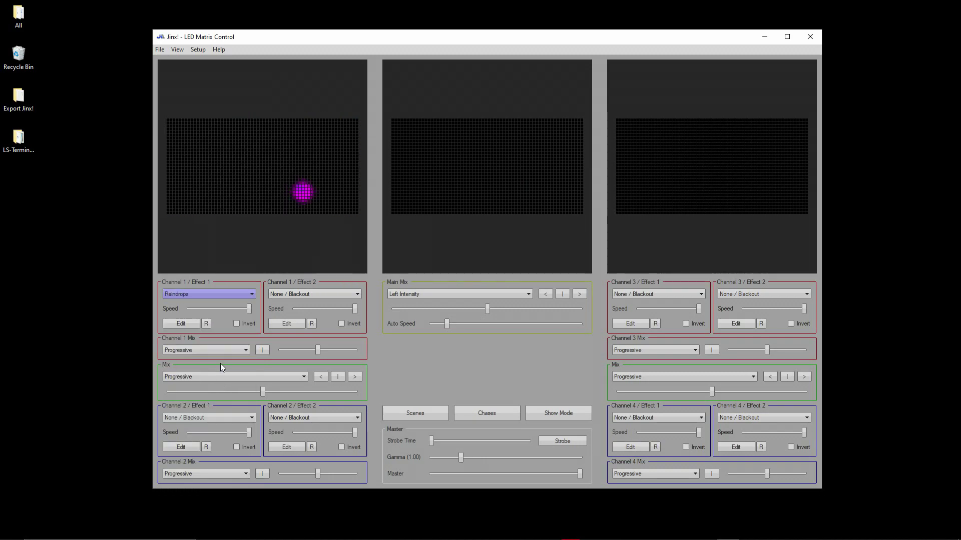
left_click(632, 291)
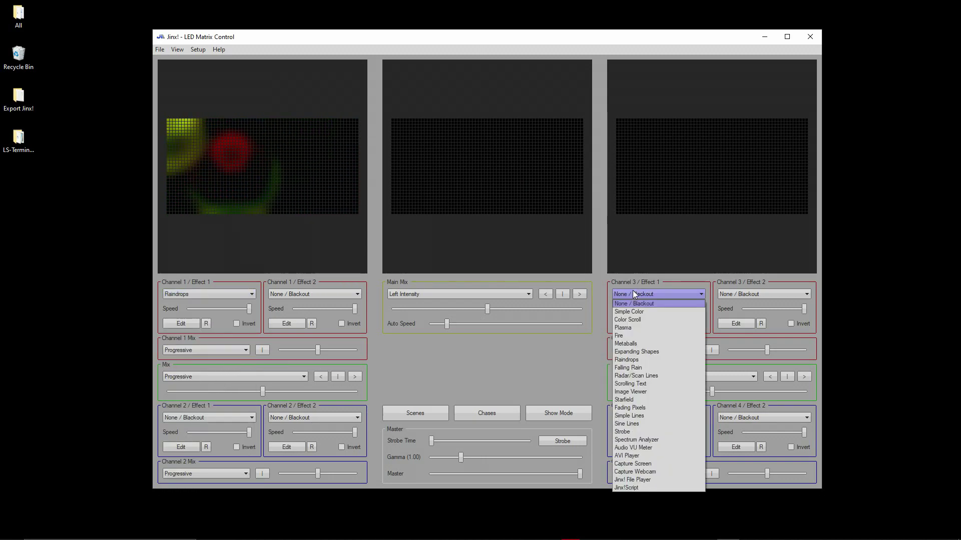
left_click(635, 319)
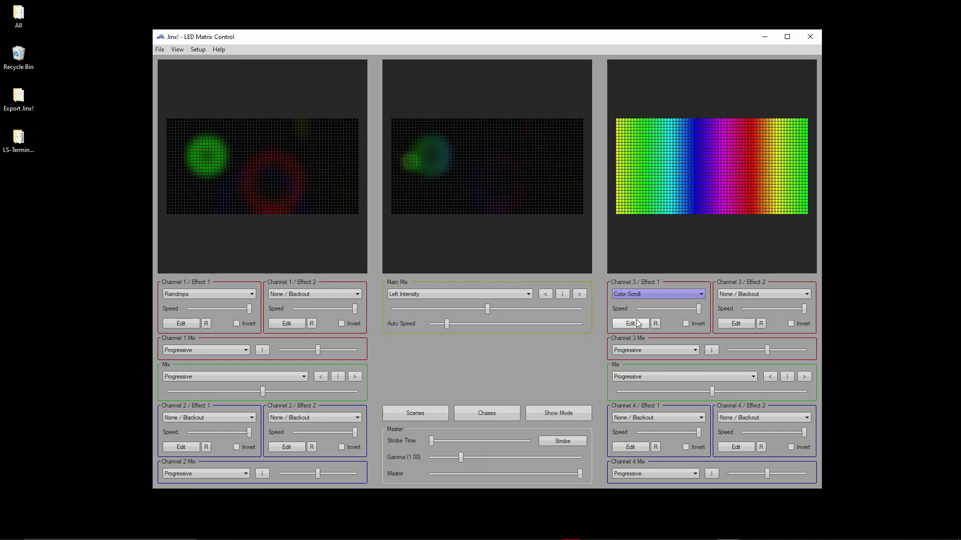
left_click(642, 293)
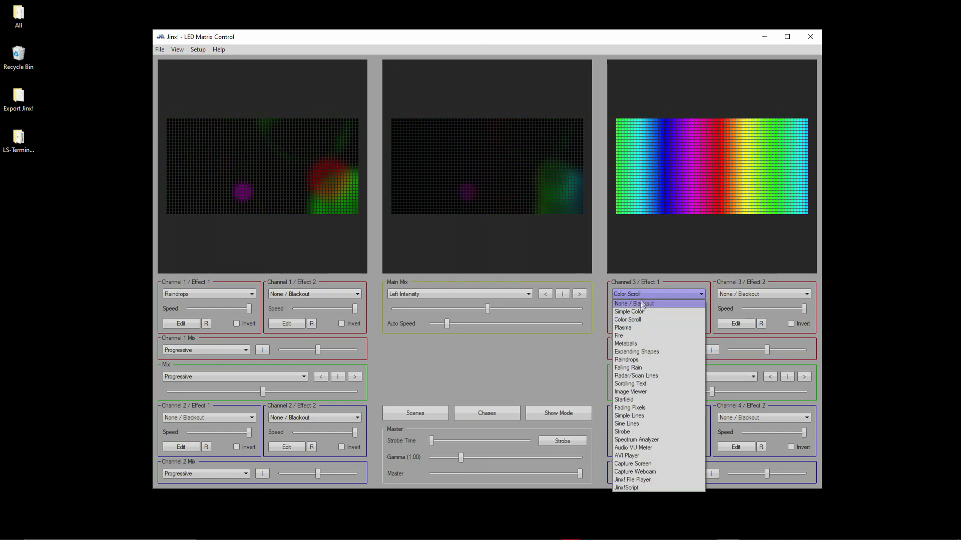
left_click(635, 343)
left_click(643, 296)
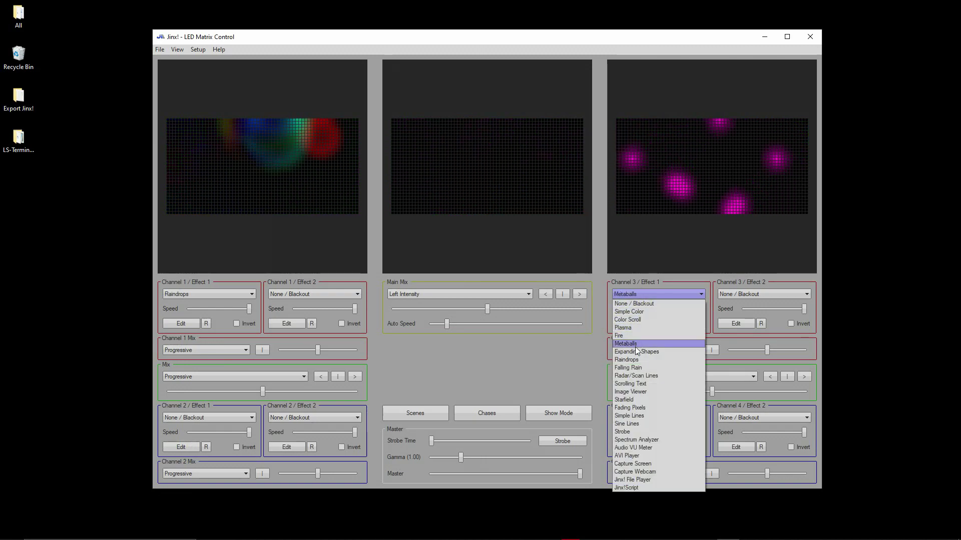
left_click(640, 361)
scroll(650, 296, "down", 5)
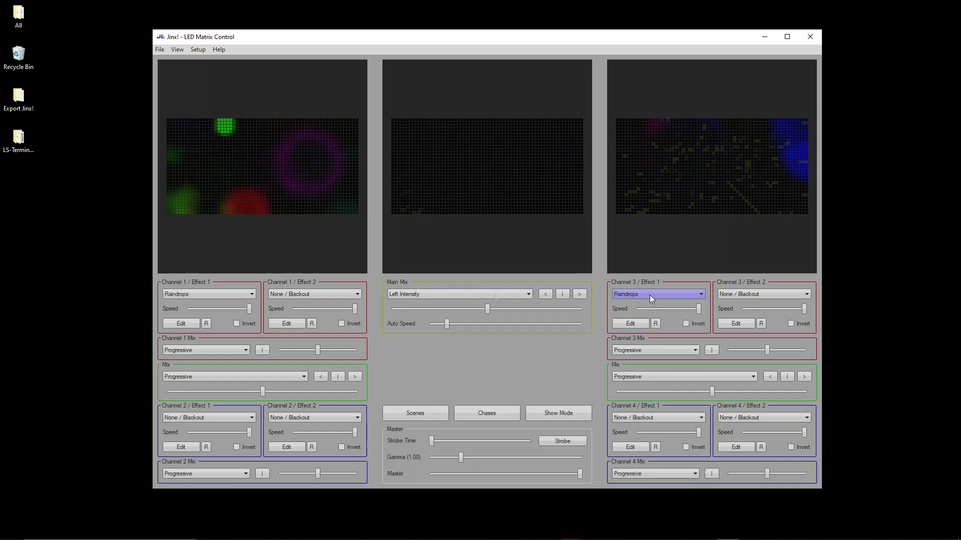
Step: Try the Progressive, Linear and Left Shape modes for the Main Mix, and settle on Left Overlay
left_click(490, 294)
left_click(493, 304)
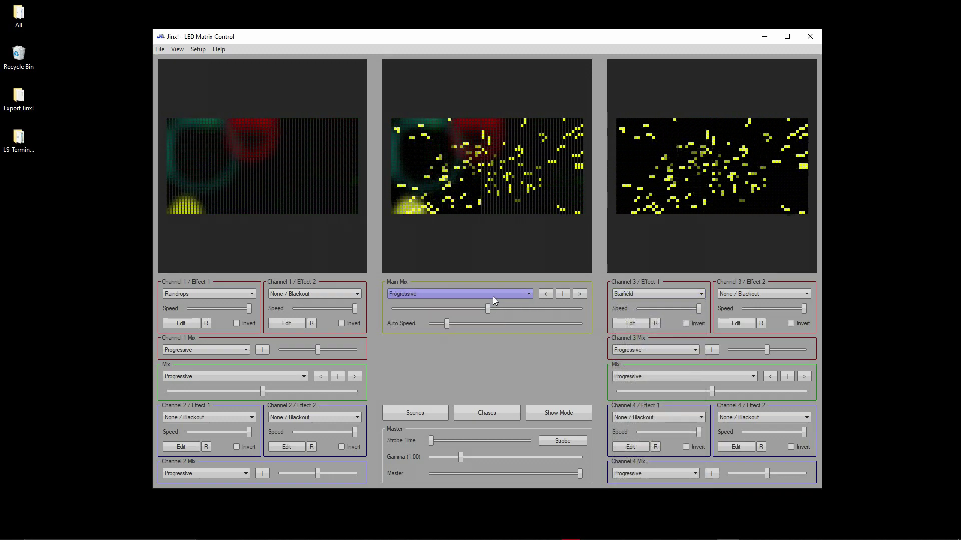
left_click(493, 296)
left_click(492, 309)
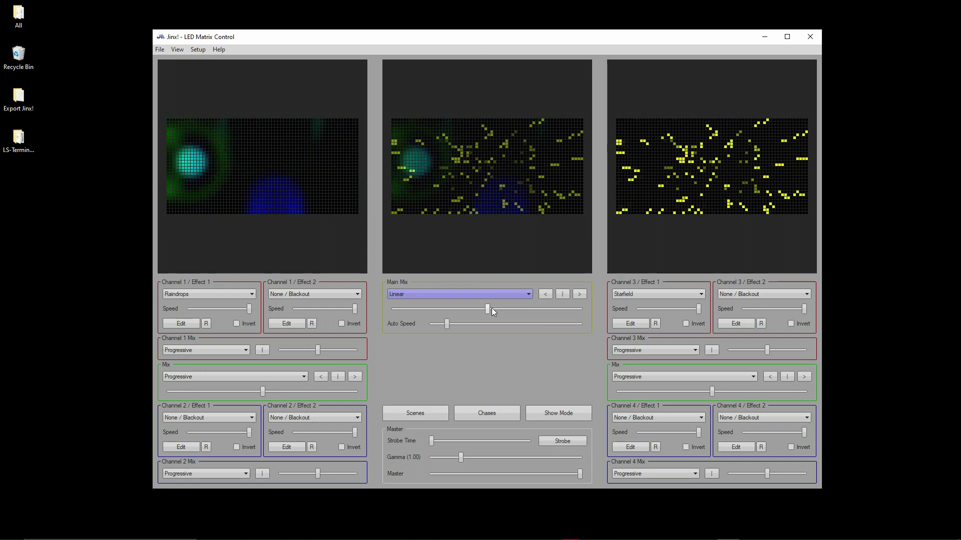
left_click(490, 294)
left_click(482, 320)
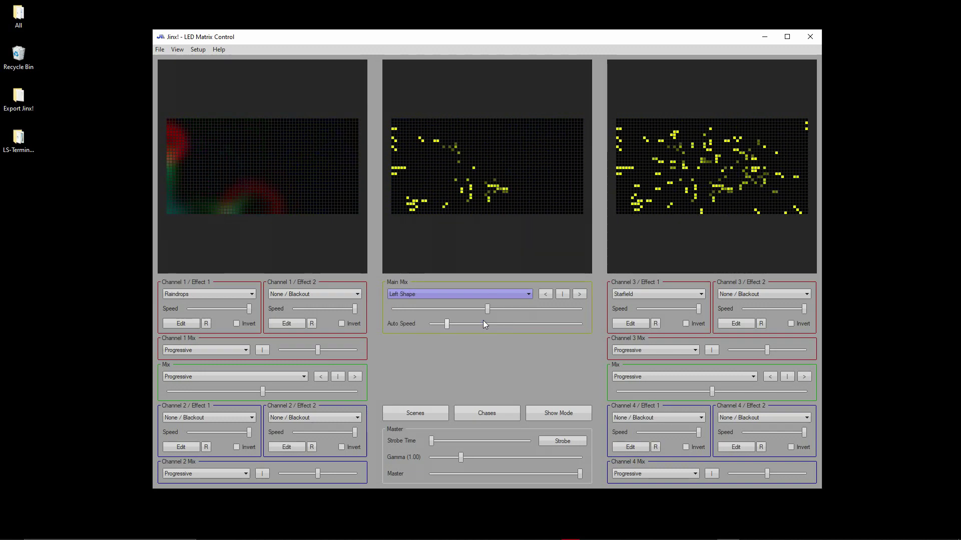
left_click(484, 295)
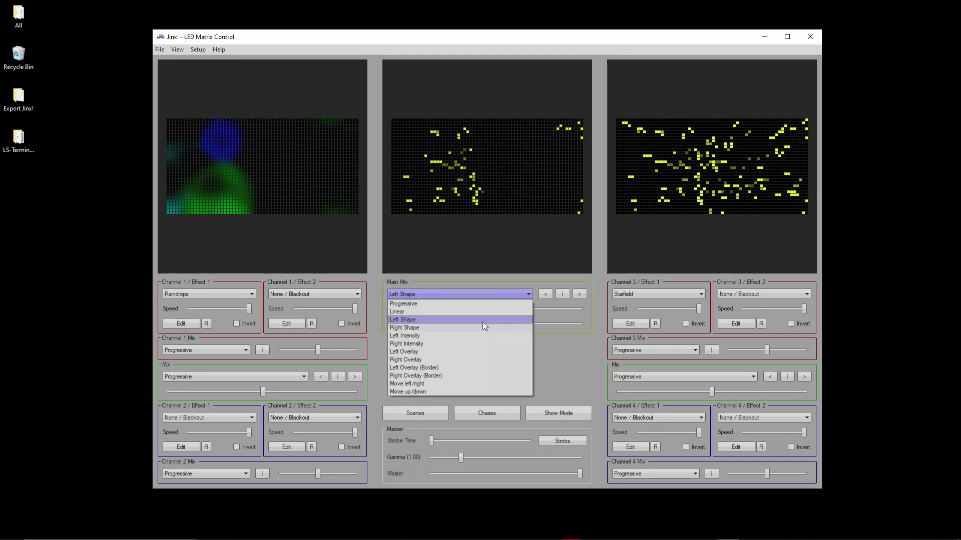
left_click(486, 351)
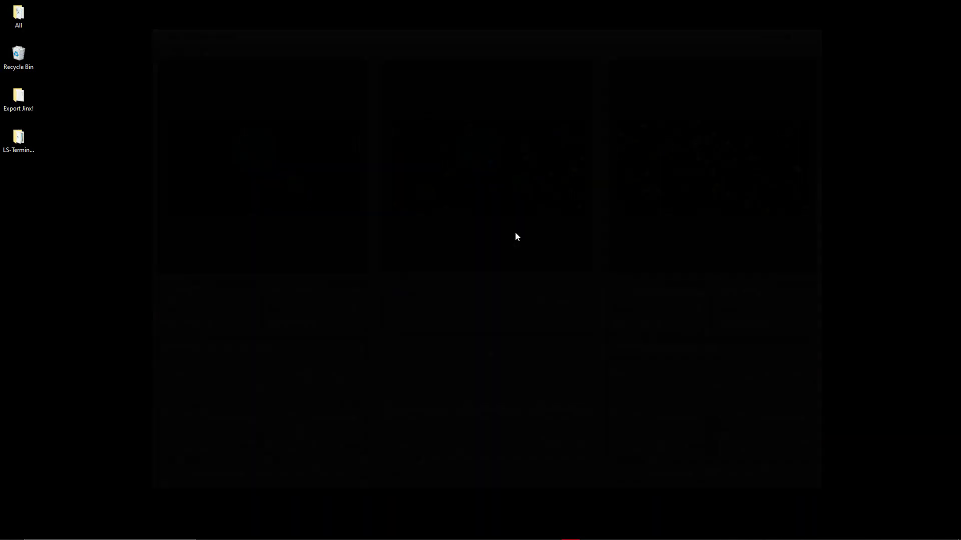
Step: Create a folder named Capture on the desktop and place it beneath the existing icons
right_click(515, 232)
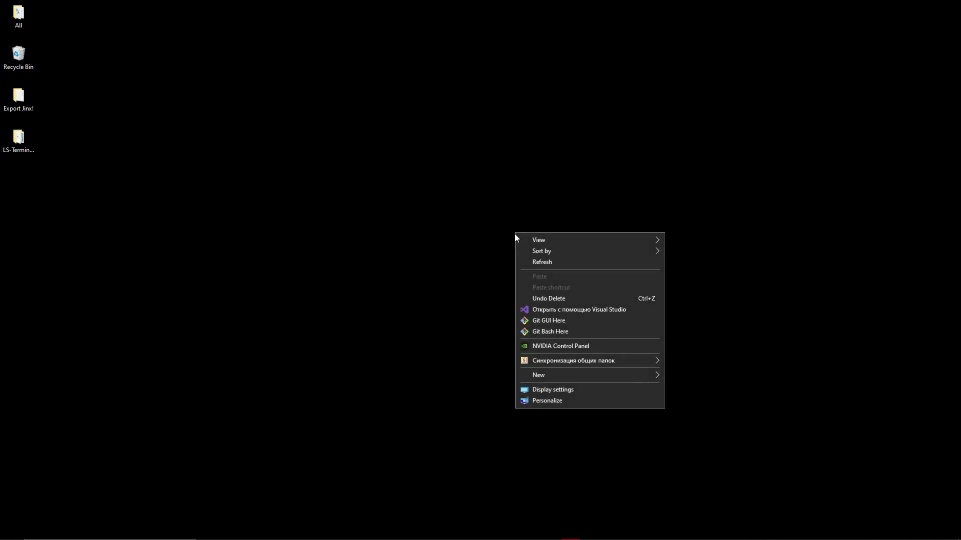
mouse_move(554, 375)
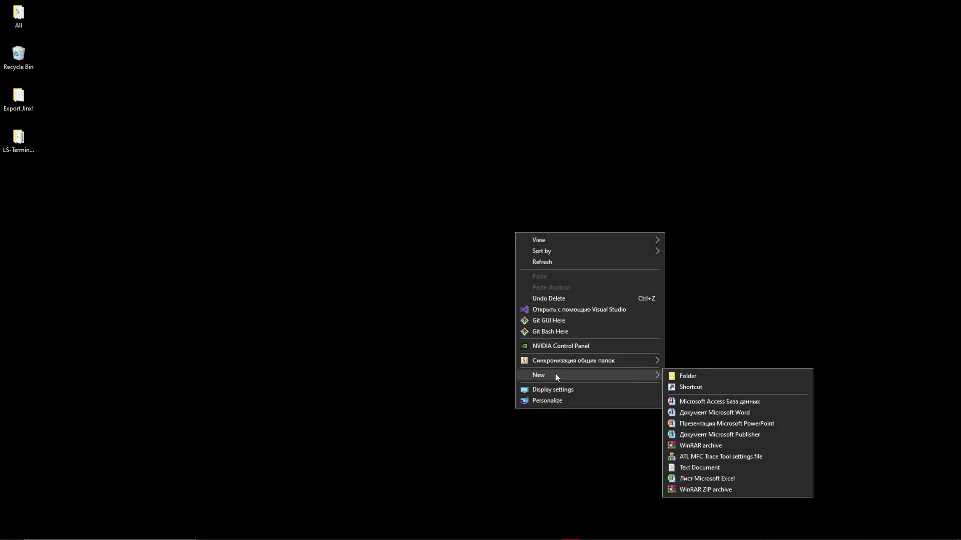
left_click(680, 374)
type("c")
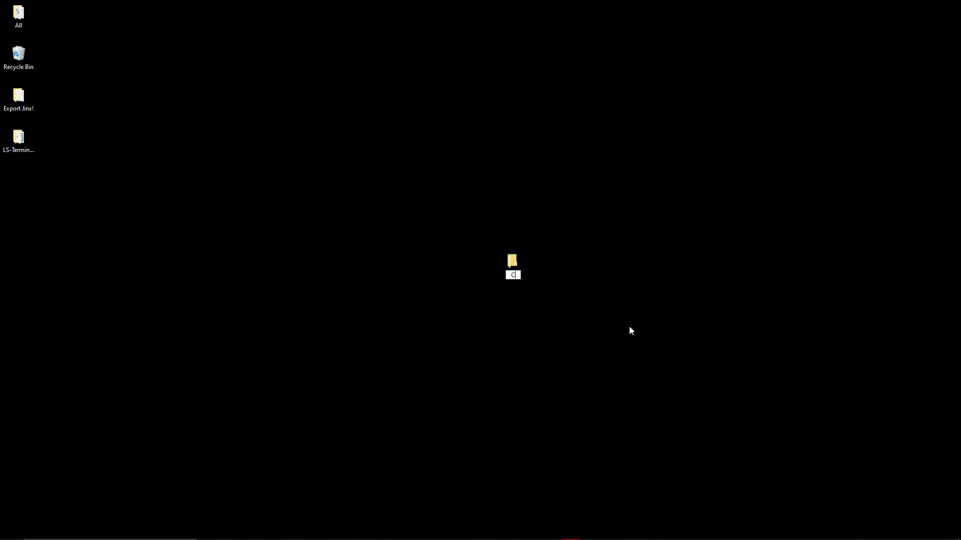
type("apture")
key("Return")
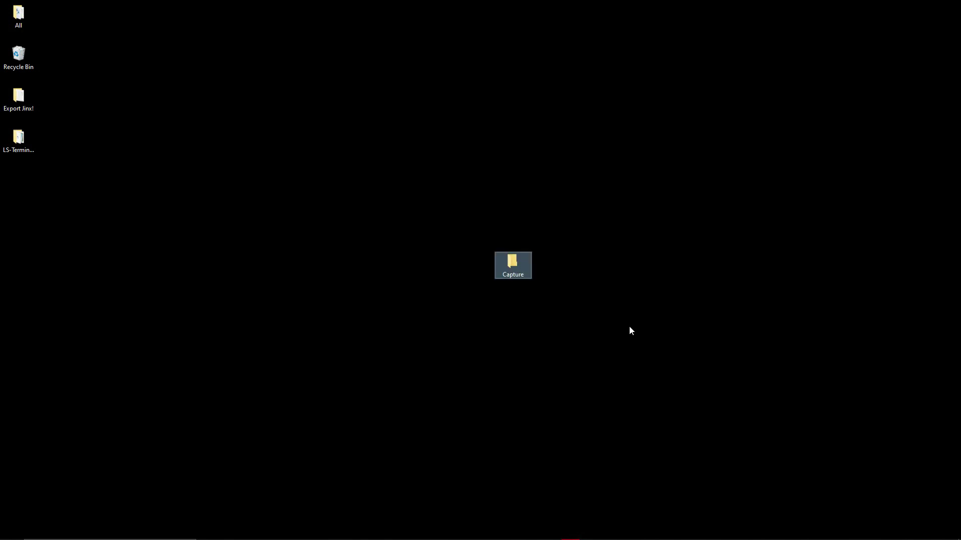
left_click_drag(28, 174, 30, 172)
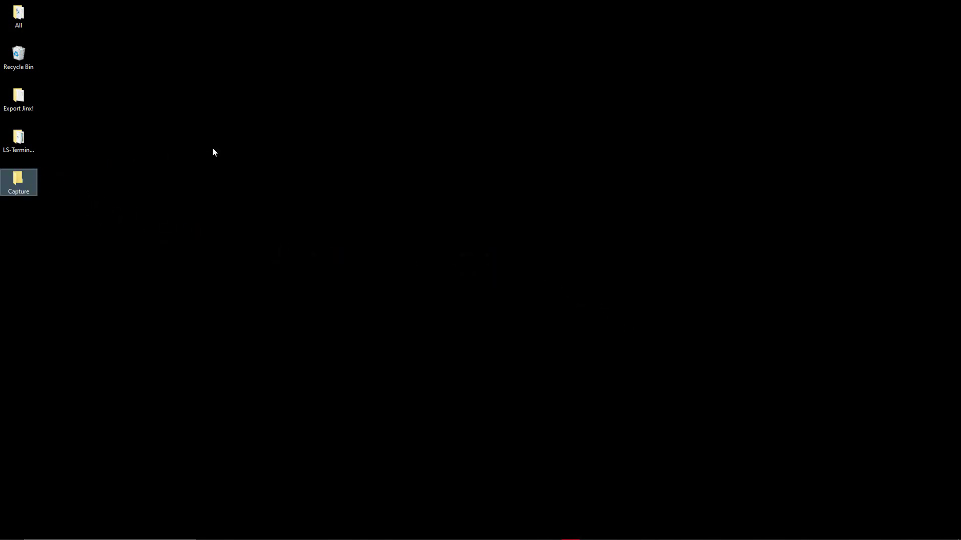
Step: Switch to Jinx! and add an output device of type Glediator File Recorder
mouse_move(768, 535)
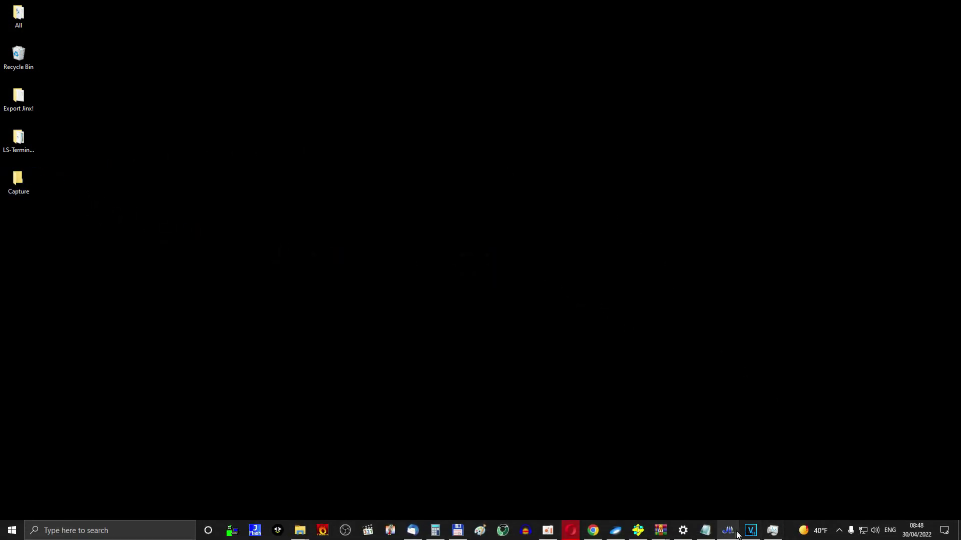
left_click(737, 533)
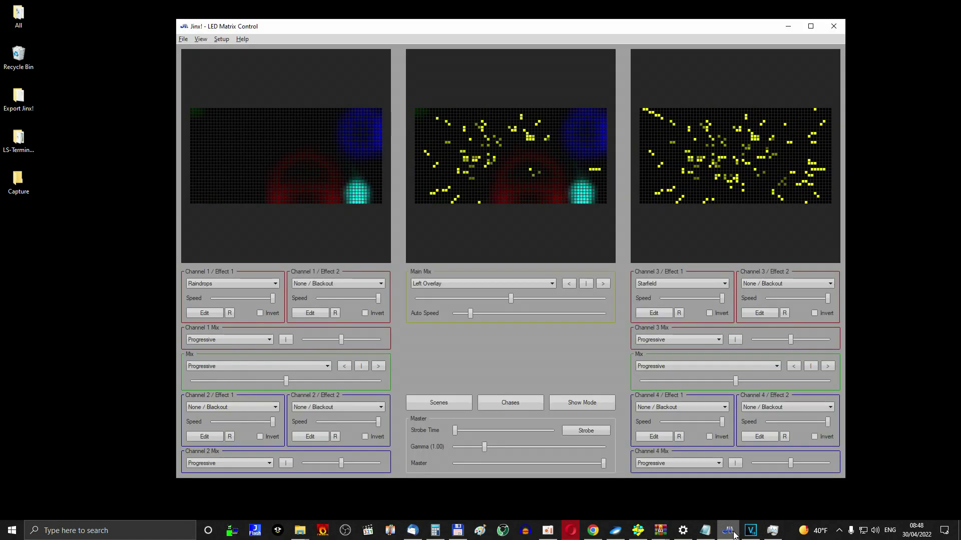
left_click(224, 41)
left_click(233, 63)
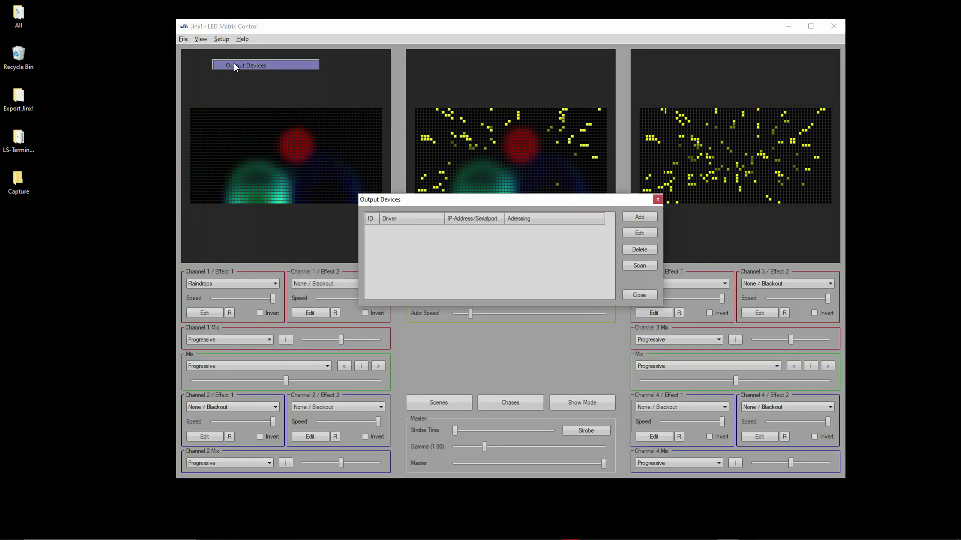
left_click(637, 217)
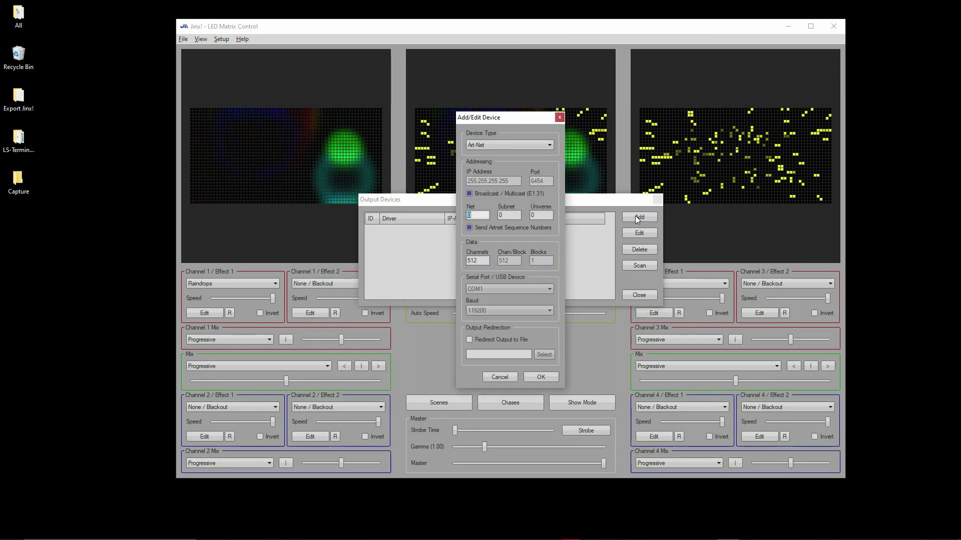
left_click(532, 145)
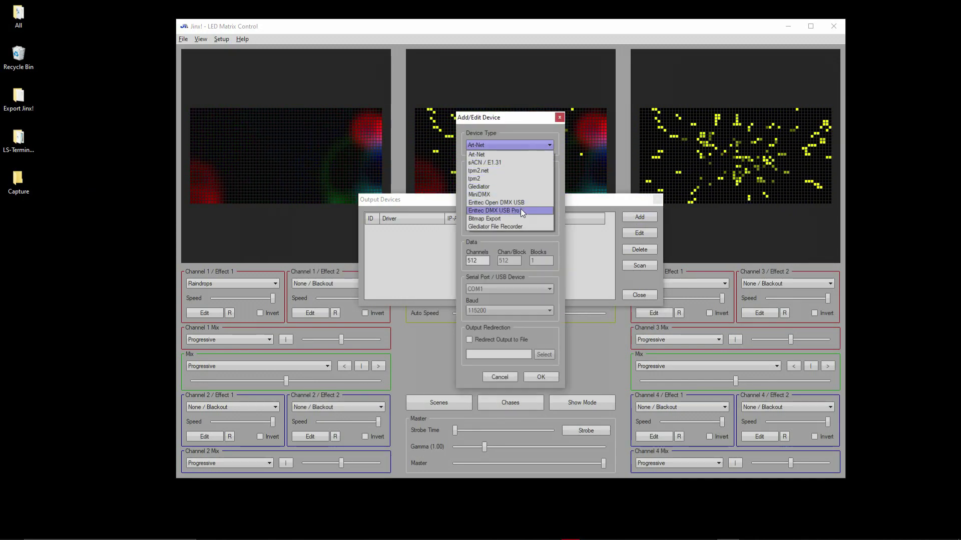
left_click(529, 226)
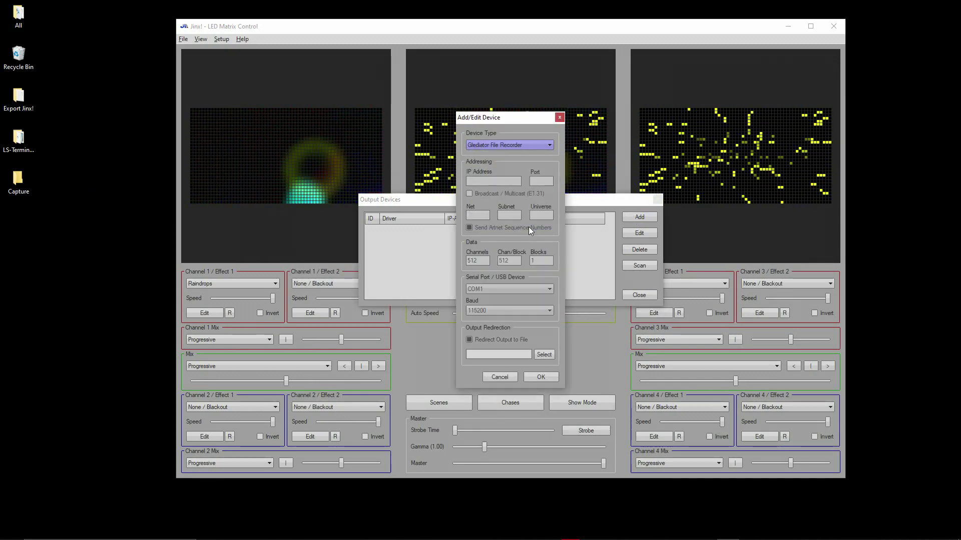
Step: Redirect the recorder's output to a file named capture in the desktop's Capture folder, and save the device
left_click(546, 356)
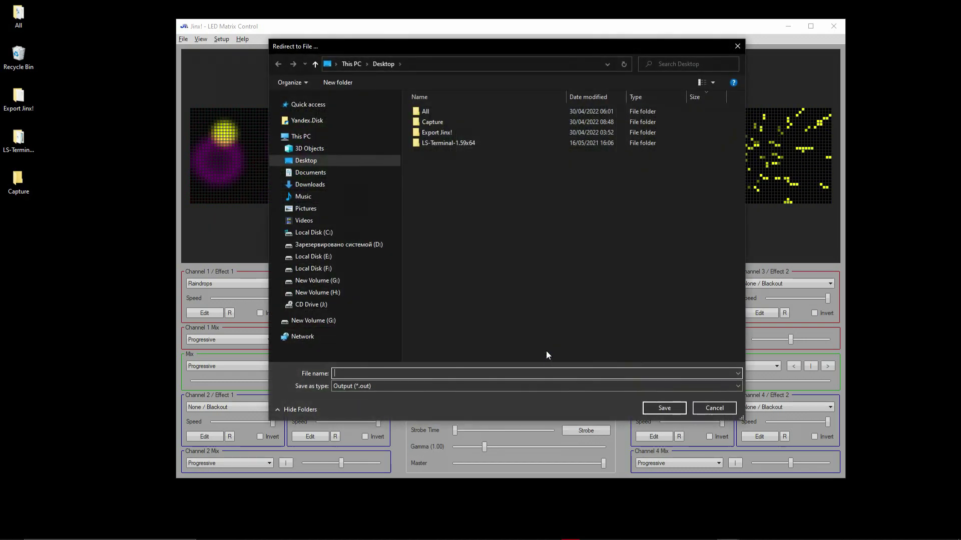
double_click(440, 122)
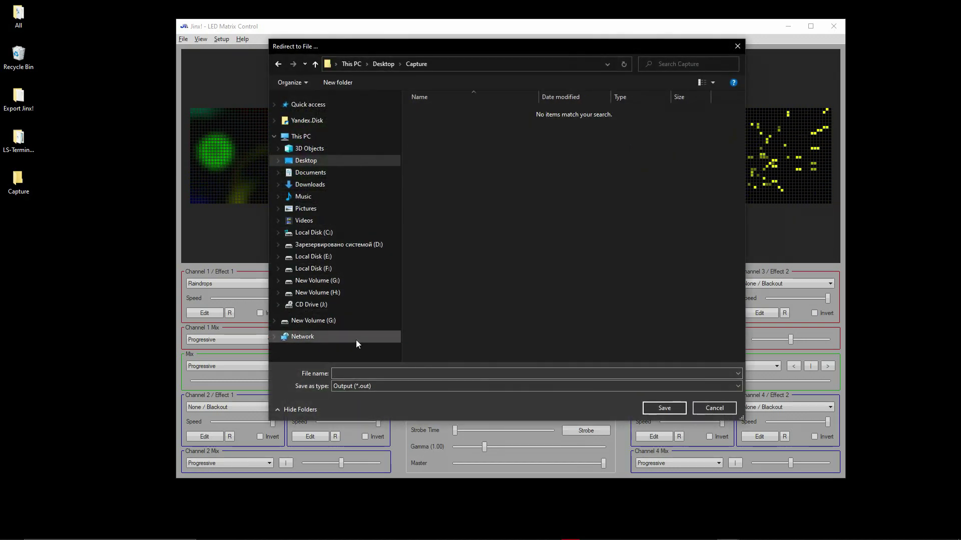
left_click(367, 370)
type("capture")
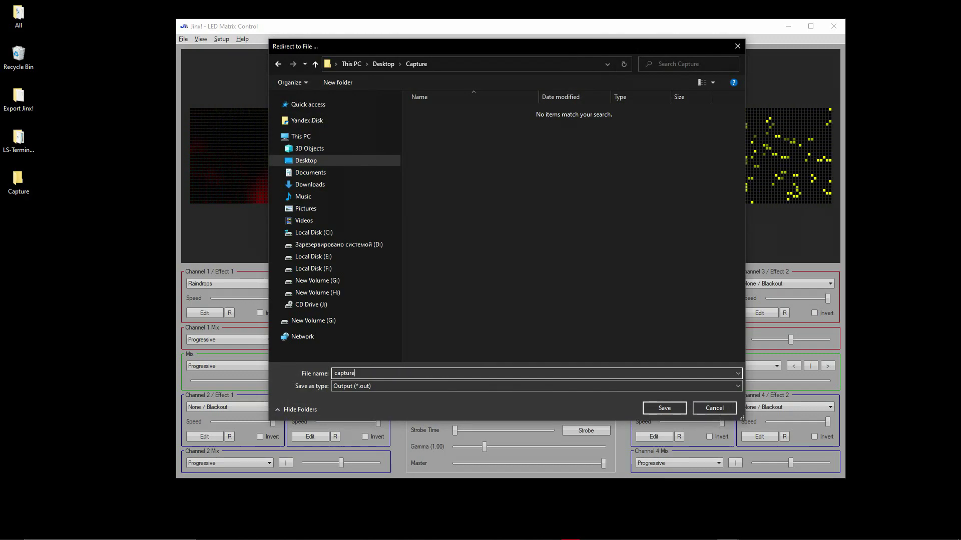
left_click(658, 407)
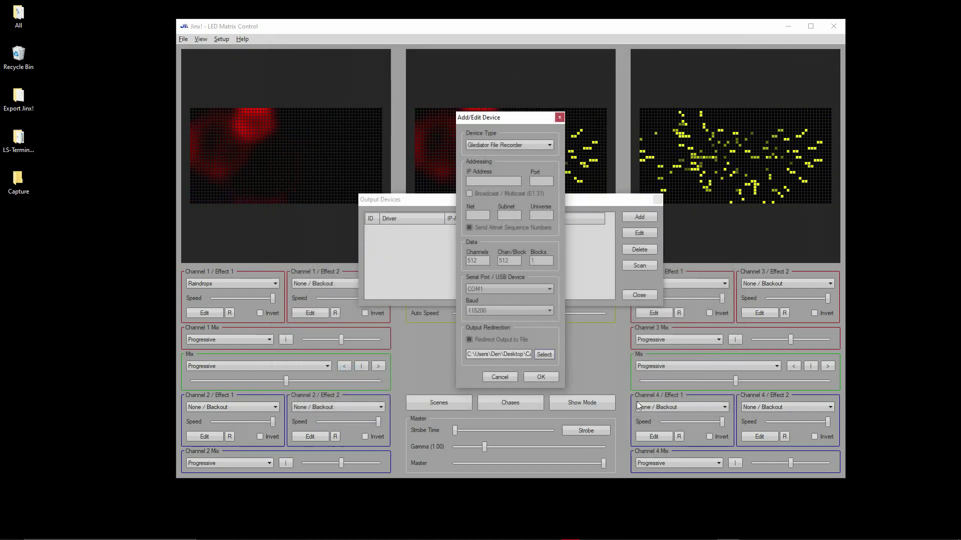
left_click(542, 377)
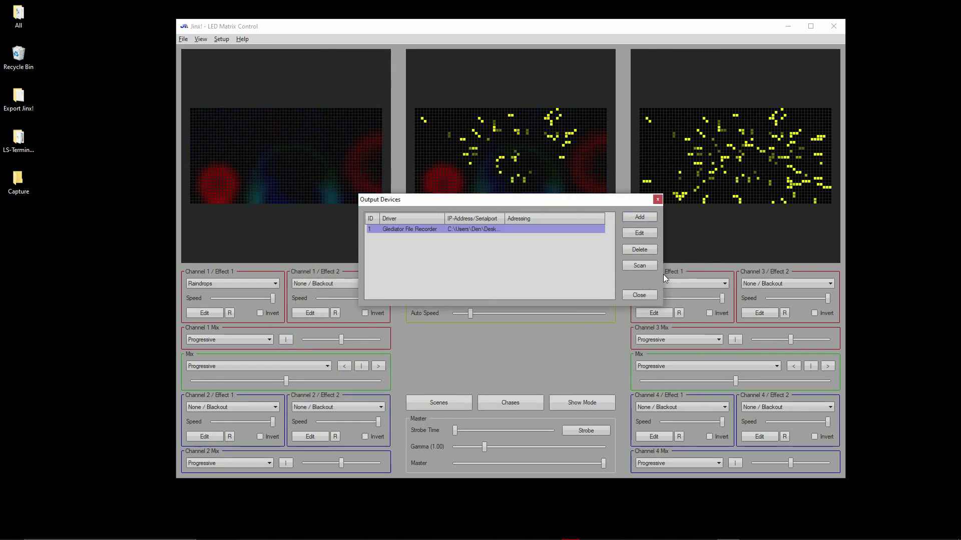
left_click_drag(505, 218, 574, 218)
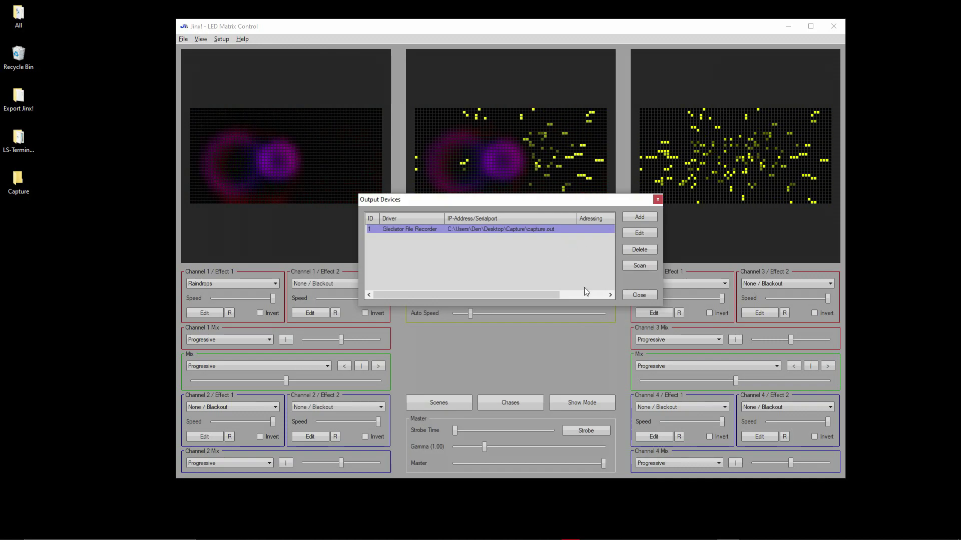
left_click(643, 297)
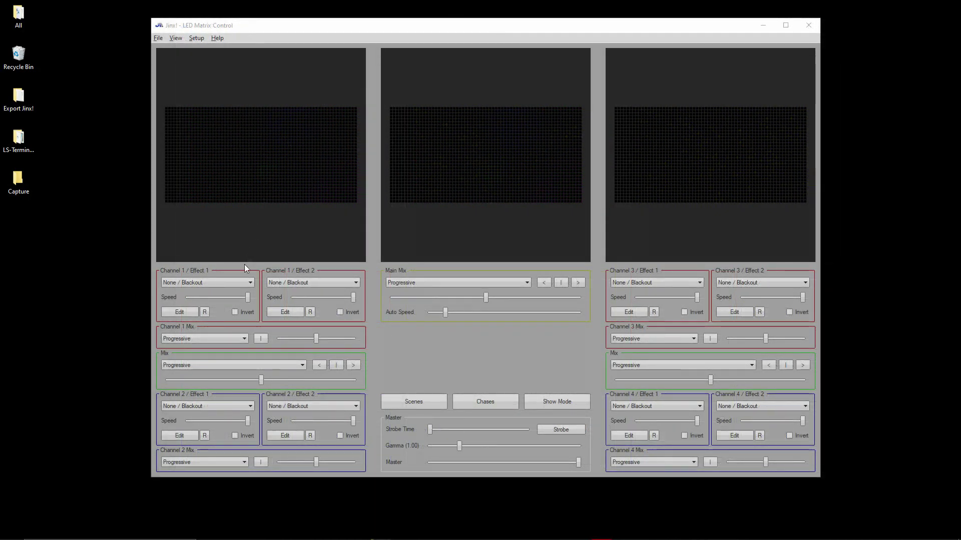
Step: Set Channel 1 / Effect 1 to Falling Rain and record it by starting and stopping the output
left_click(242, 282)
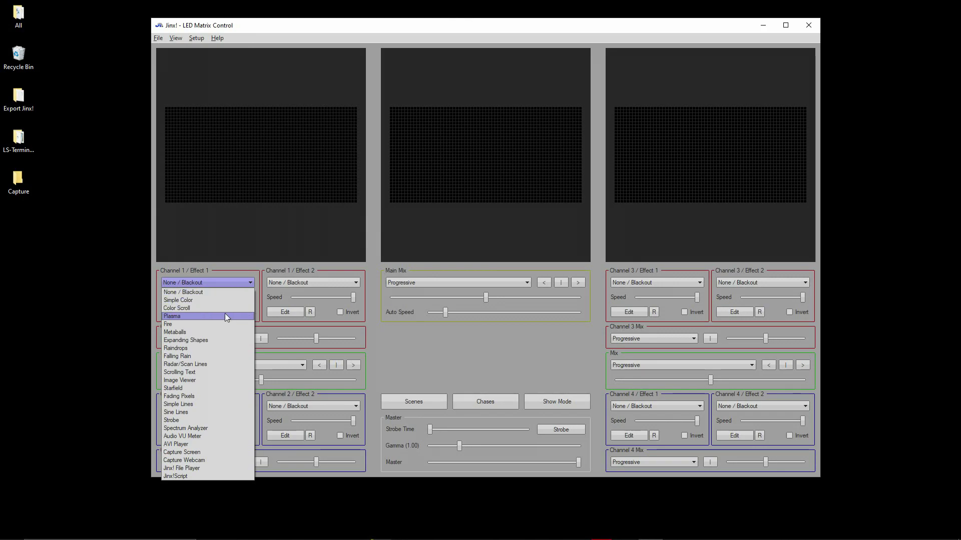
left_click(223, 355)
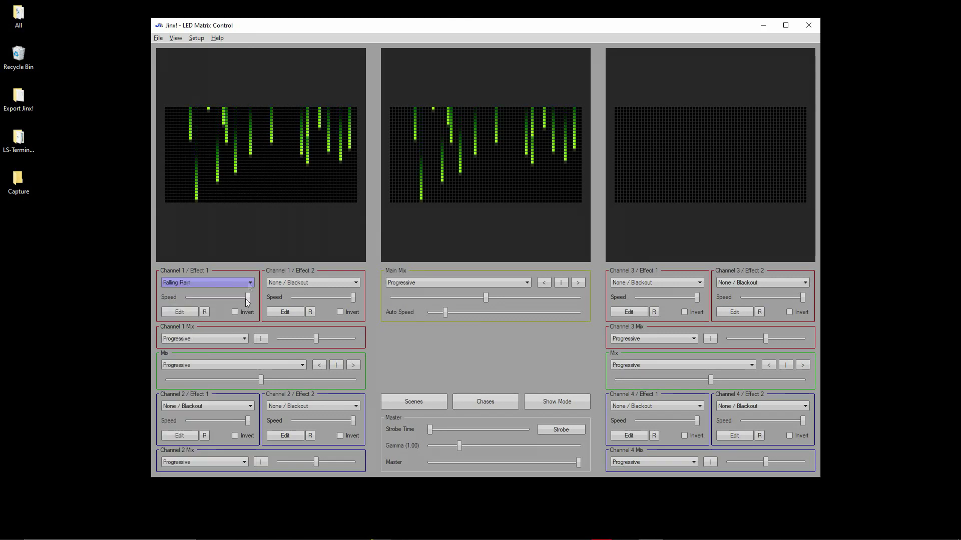
left_click(197, 37)
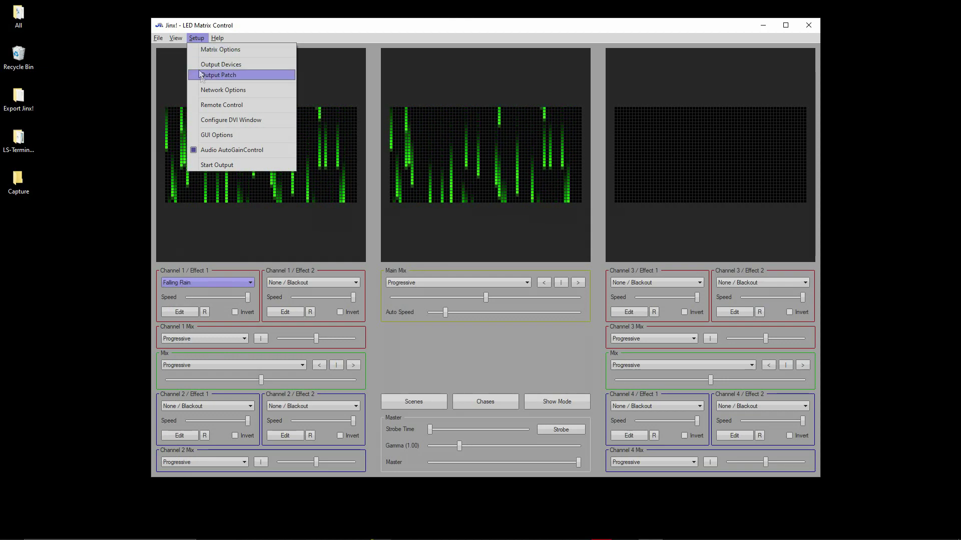
left_click(229, 167)
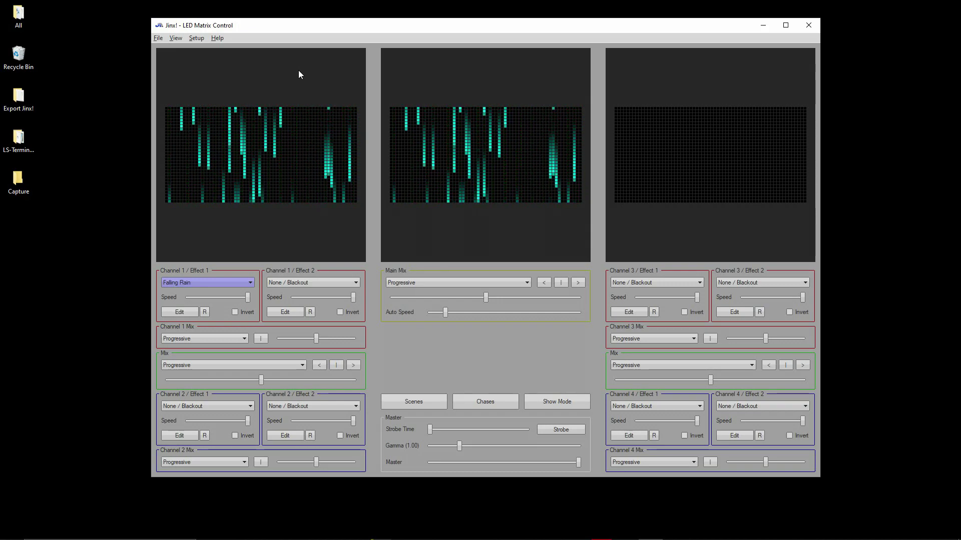
left_click(196, 38)
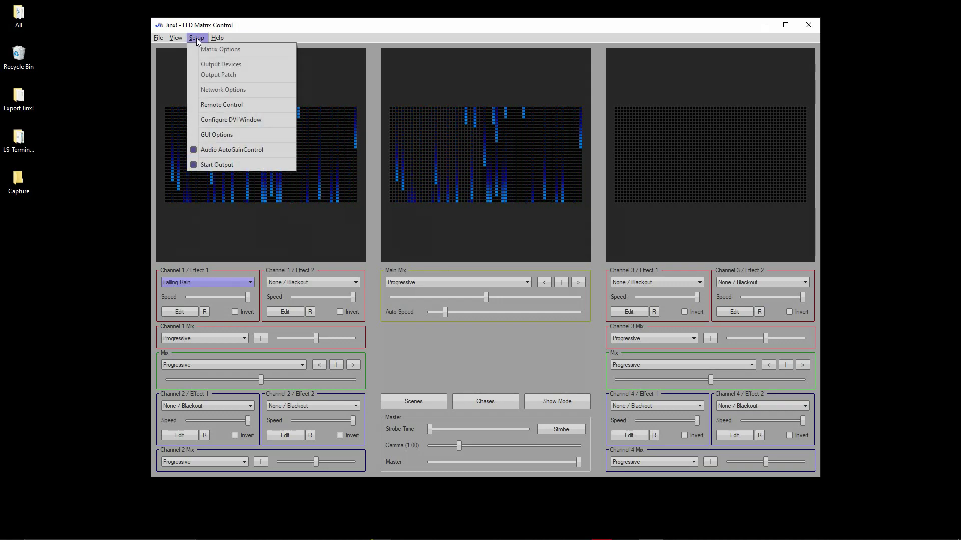
left_click(227, 165)
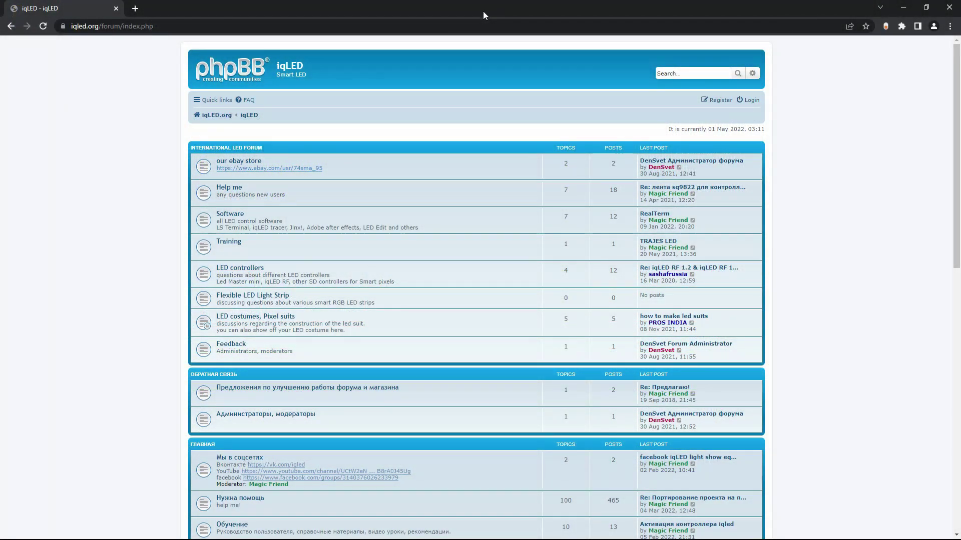
Step: In the browser, open the Light Studio Terminal 1.xx topic in the iqLED forum's Software section and download LS-Terminal-1.59x64.rar
left_click(230, 215)
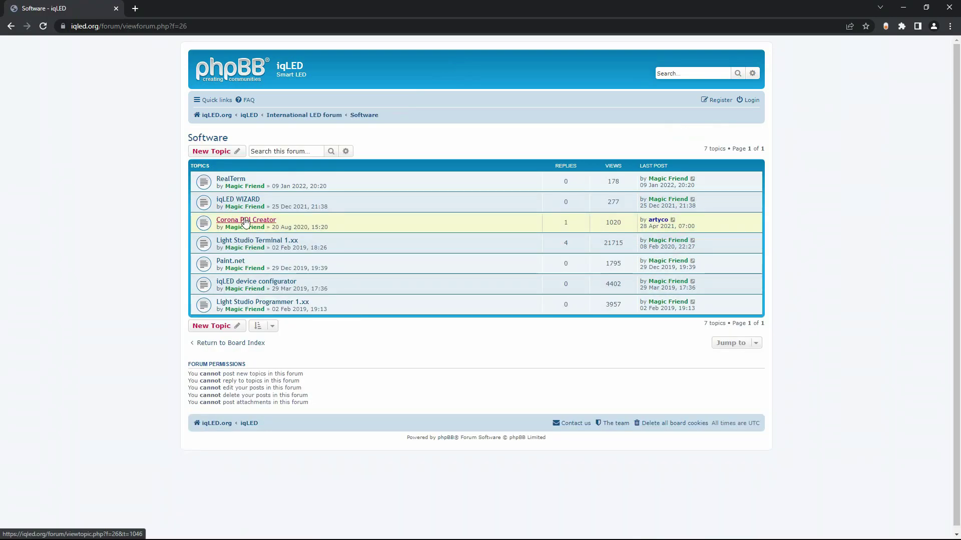
left_click(282, 242)
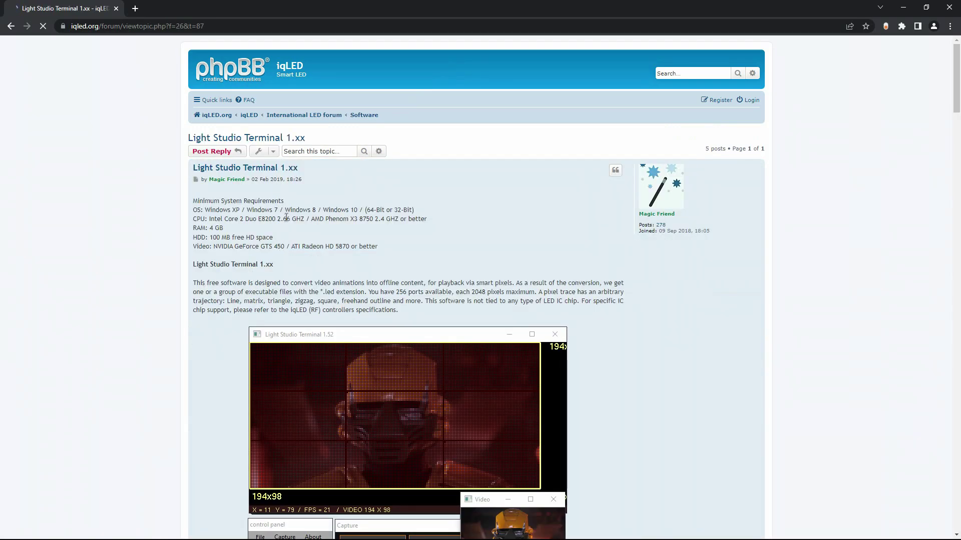
scroll(485, 224, "down", 7)
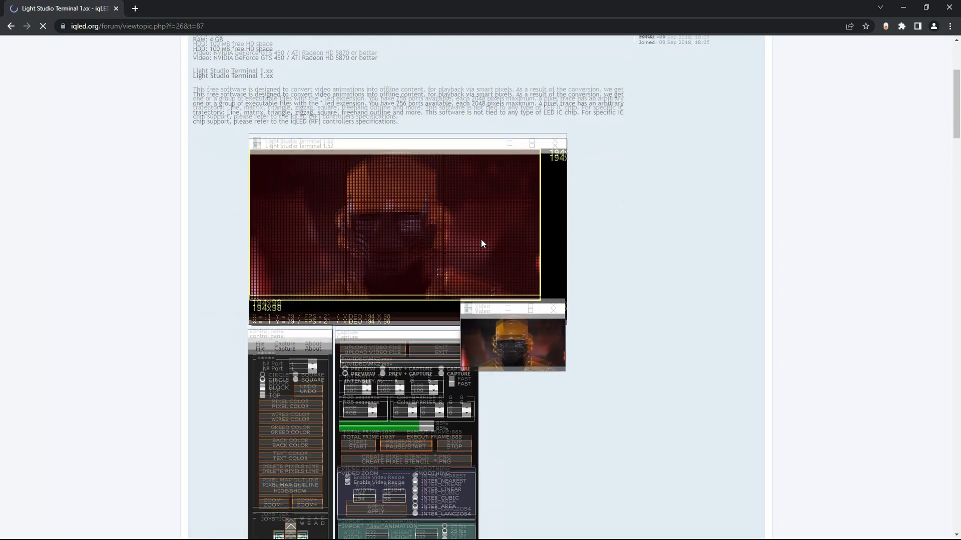
scroll(485, 244, "down", 11)
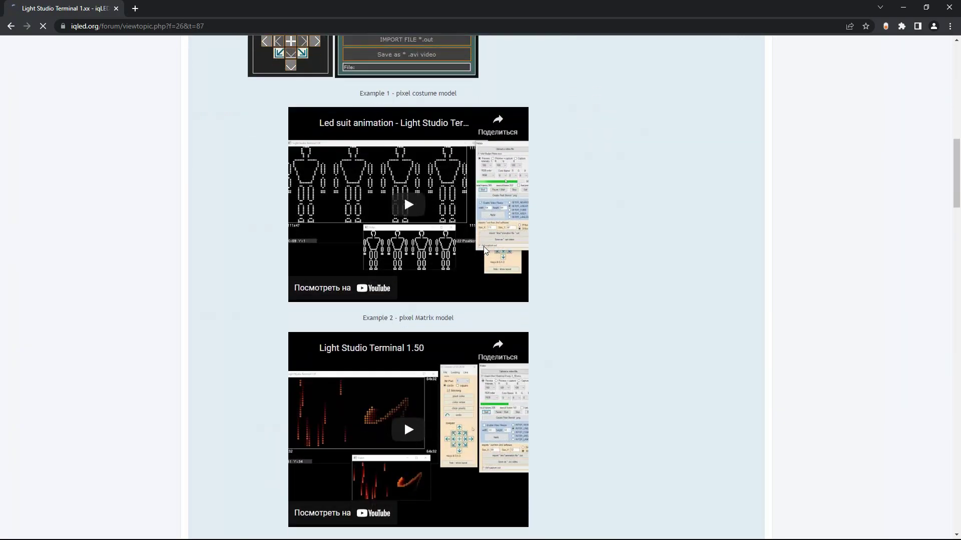
scroll(480, 253, "down", 2)
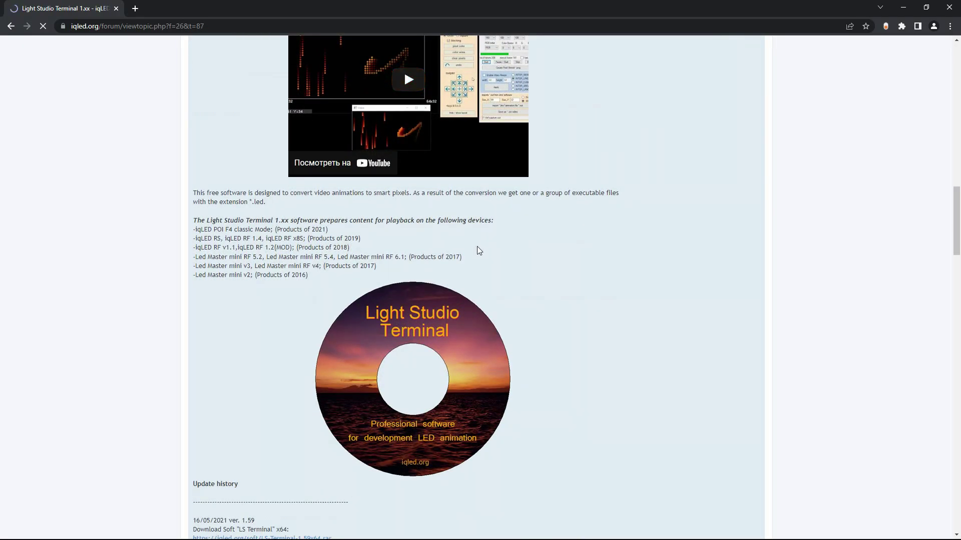
scroll(479, 250, "down", 8)
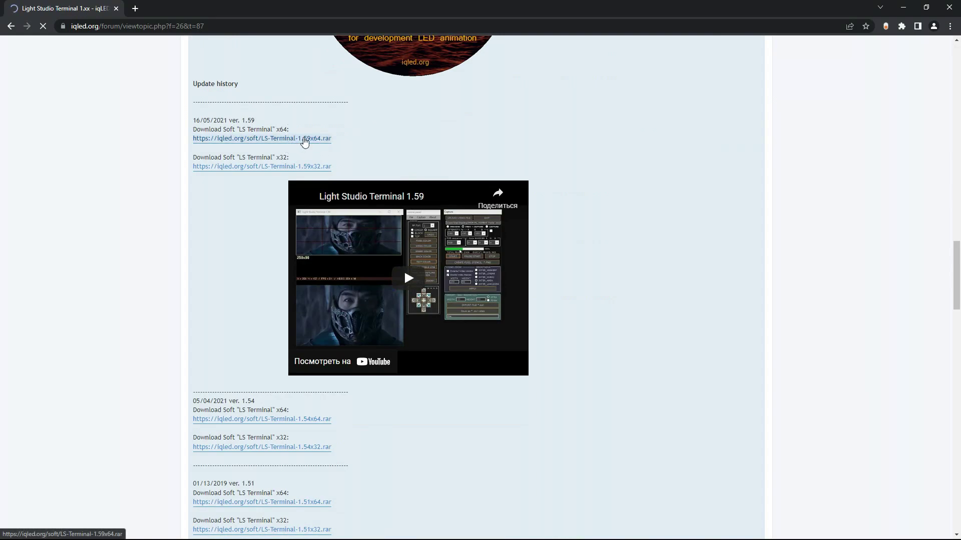
left_click(305, 142)
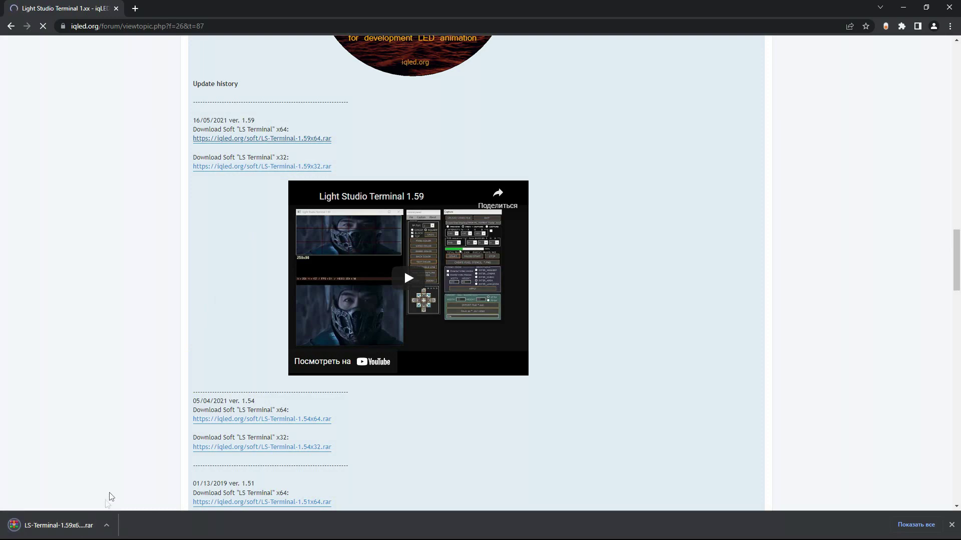
left_click(905, 8)
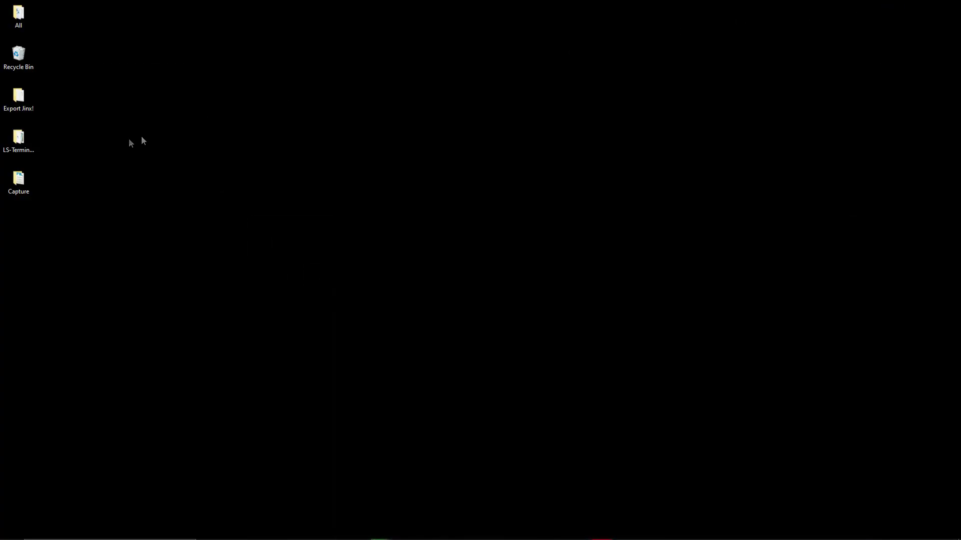
Step: Launch LS-Terminal-1.59x64.exe from its desktop folder and place its Capture window beside the control panel
double_click(29, 142)
left_click(278, 208)
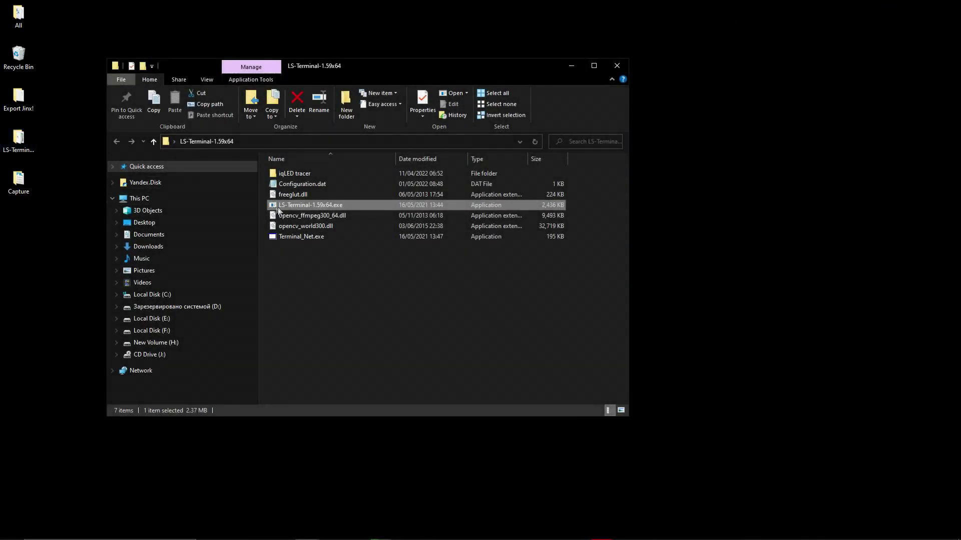
double_click(311, 205)
left_click(575, 64)
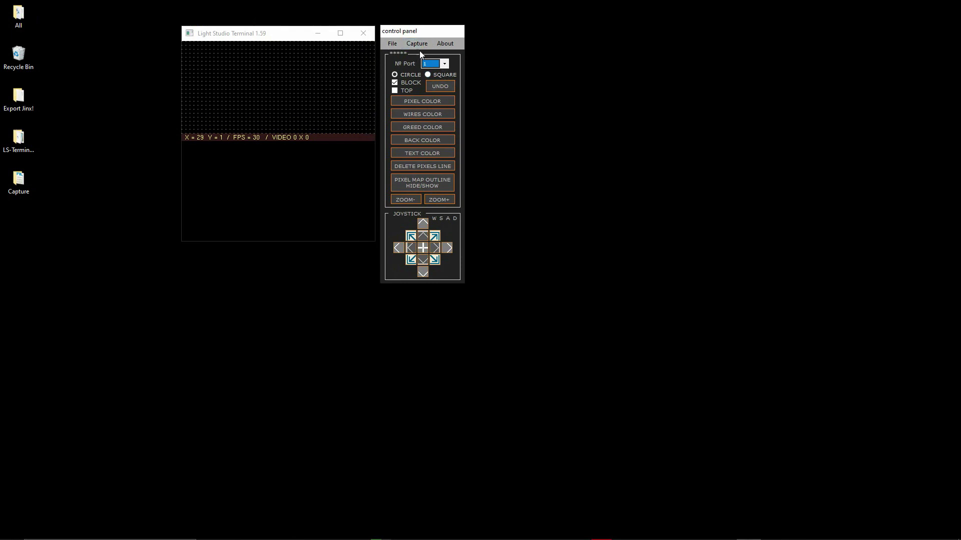
left_click(421, 42)
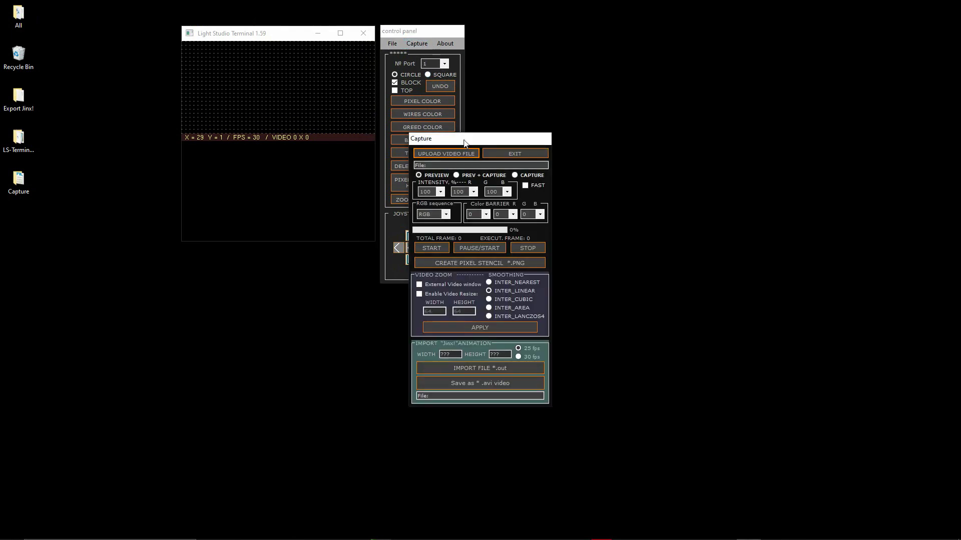
left_click_drag(464, 143, 524, 36)
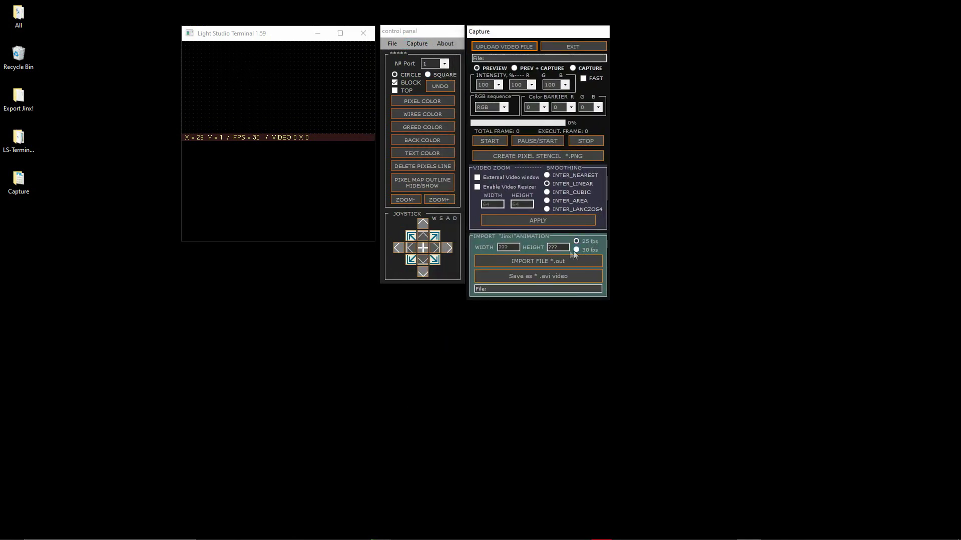
Step: Import the Jinx! animation file capture.out from the desktop's Capture folder
left_click(539, 261)
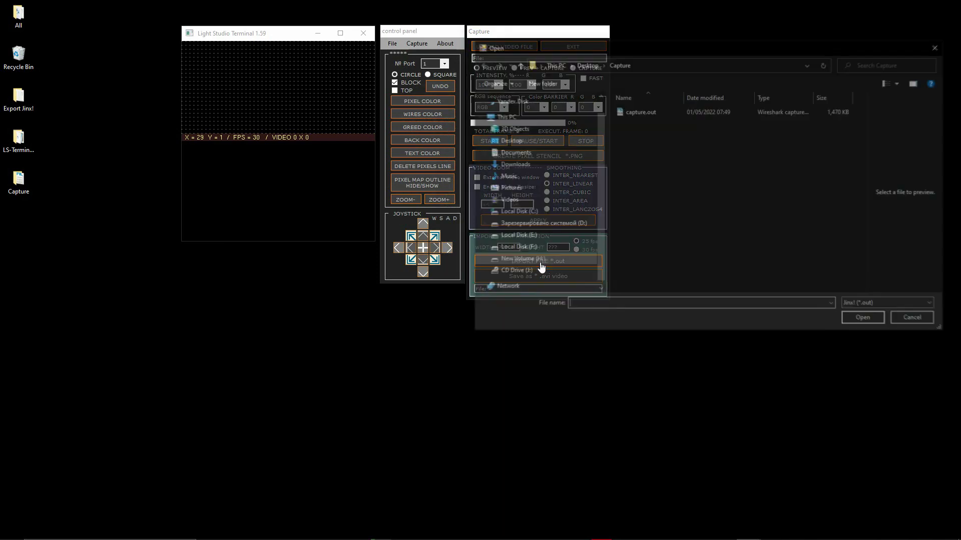
left_click_drag(663, 48, 481, 111)
left_click(454, 171)
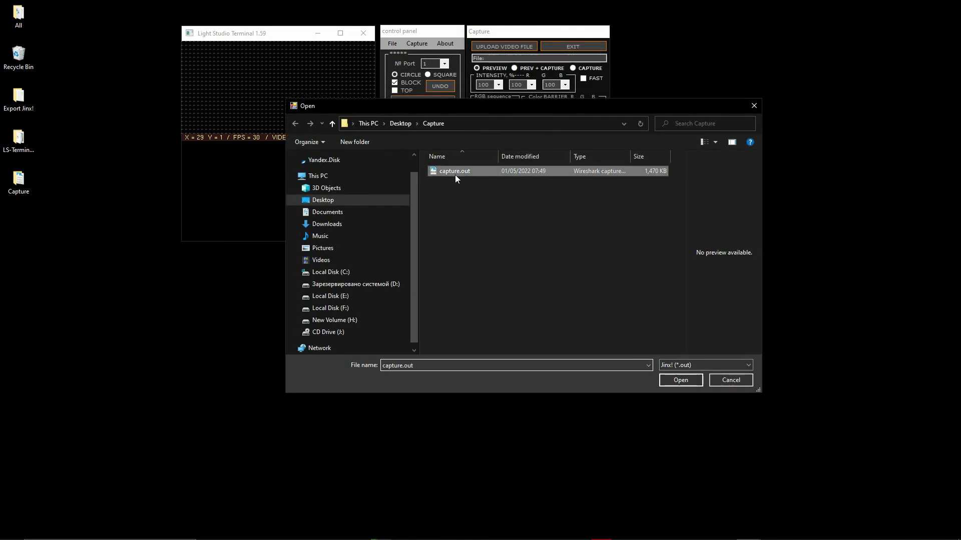
left_click(683, 379)
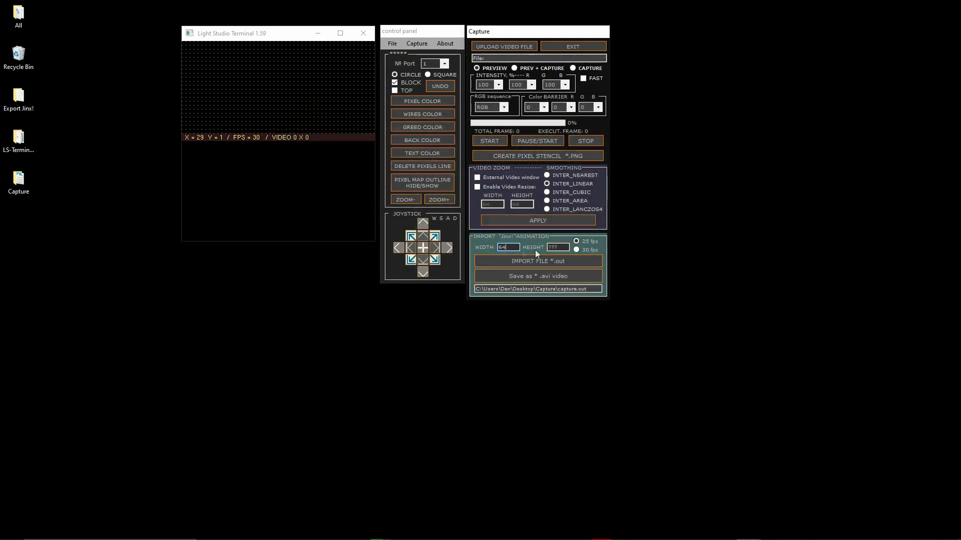
Step: Set the Jinx! import height to 32 and the frame rate to 30 fps, and save the animation as Rain.avi in the Capture folder
key("Tab")
left_click(576, 249)
left_click(534, 276)
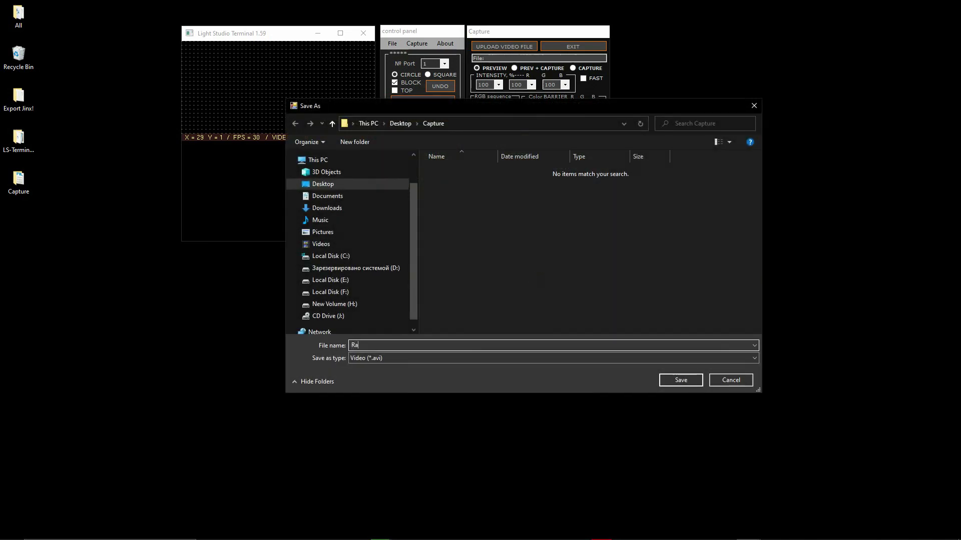
left_click(691, 379)
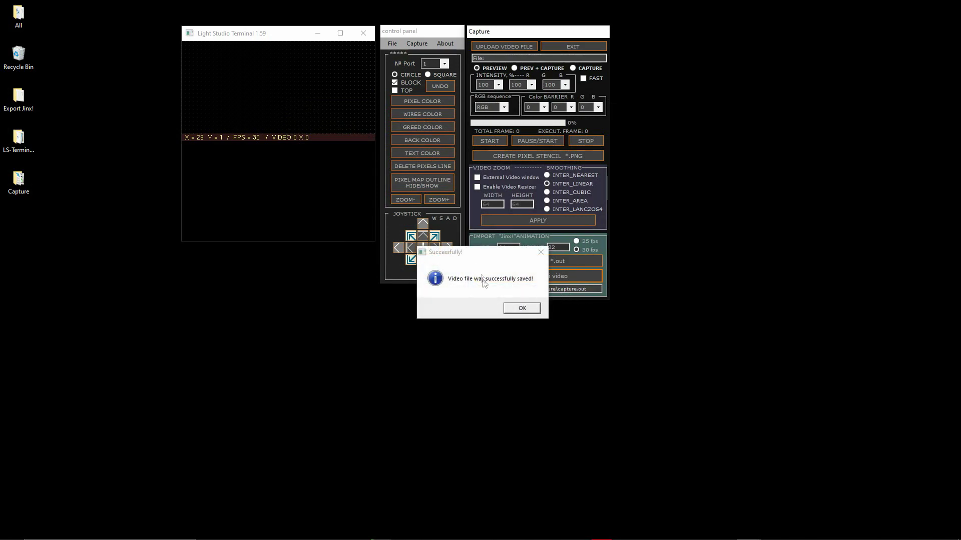
left_click(521, 309)
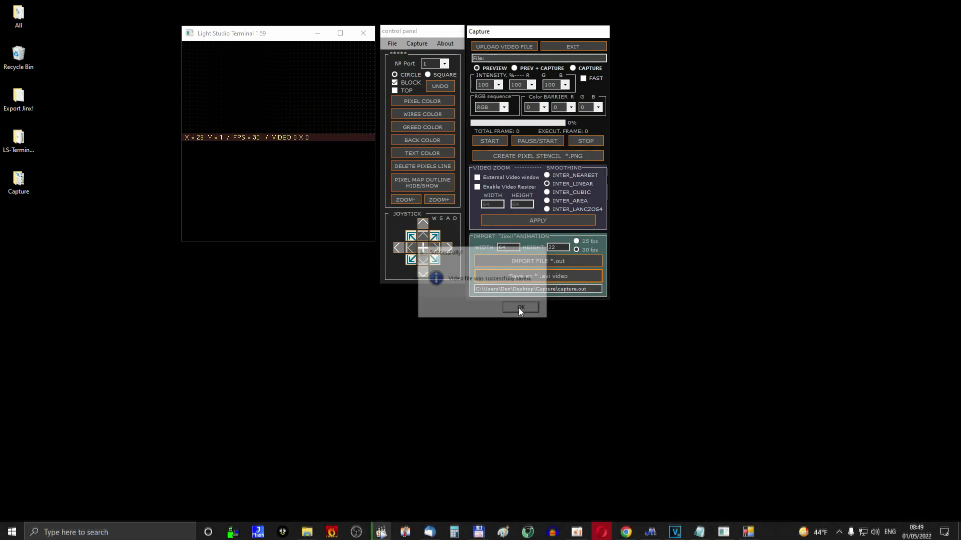
Step: Open the desktop's Capture folder and check the video details of Rain.avi in its file properties
double_click(6, 186)
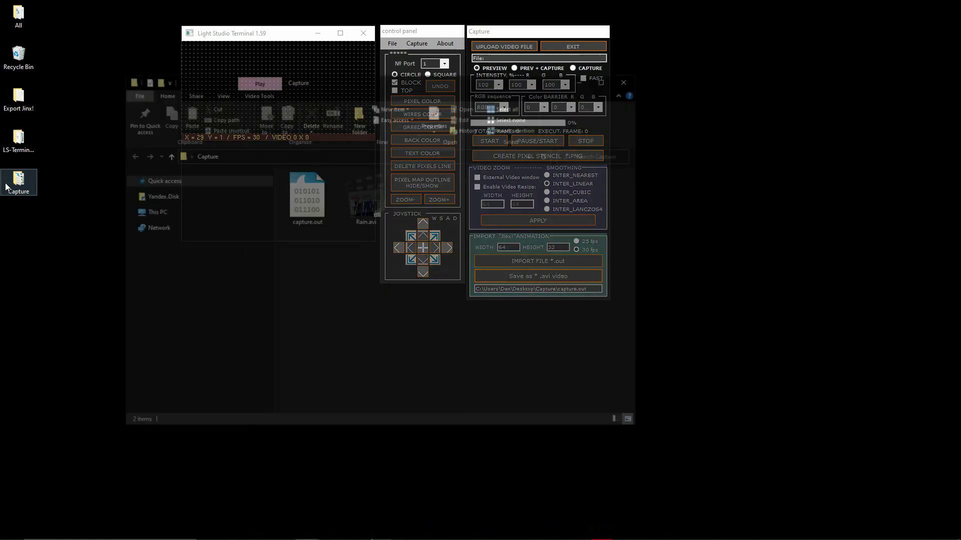
left_click(359, 213)
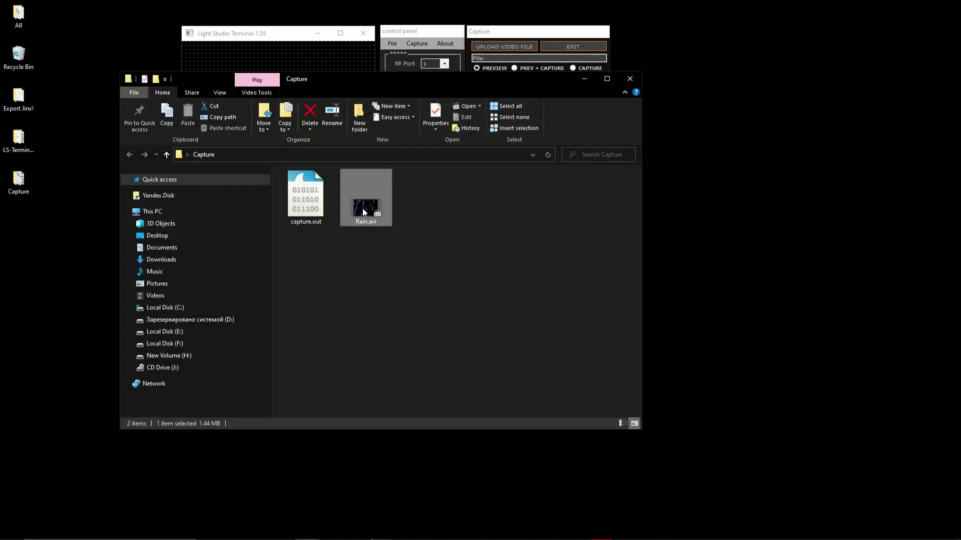
right_click(364, 212)
left_click(414, 523)
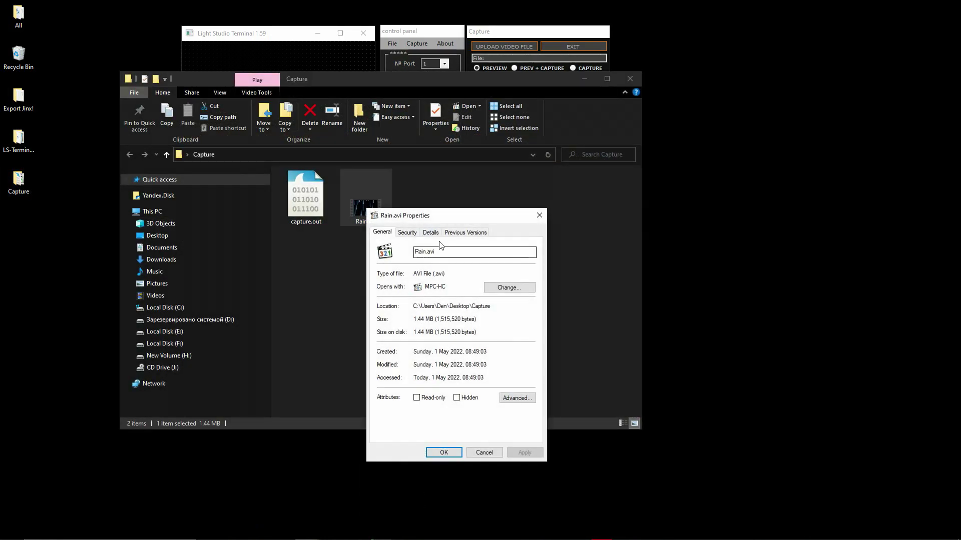
left_click_drag(439, 221, 501, 207)
left_click(466, 221)
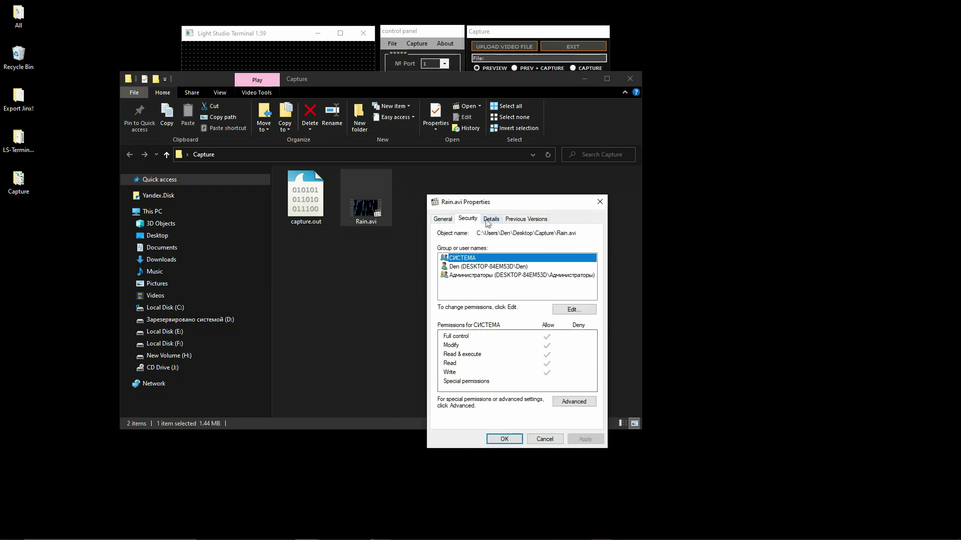
left_click(501, 221)
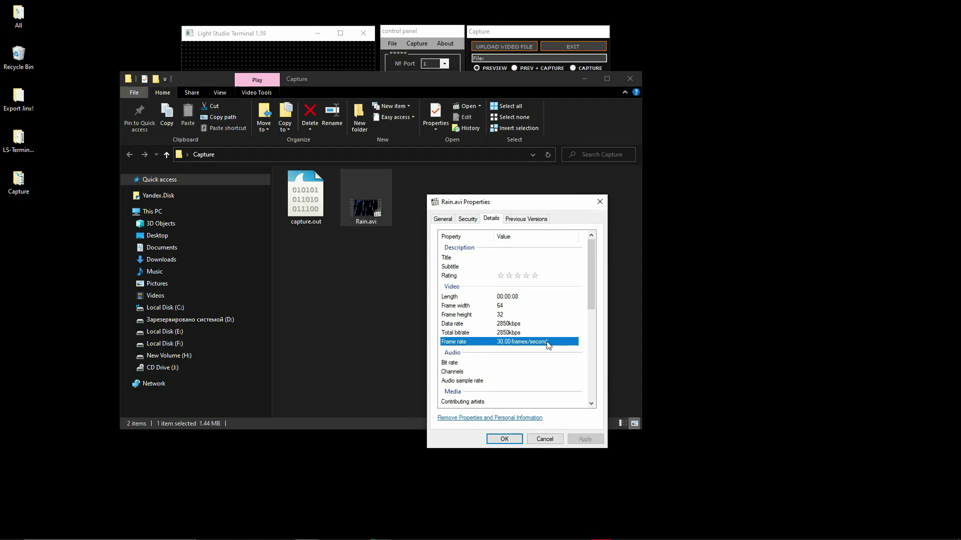
left_click(511, 439)
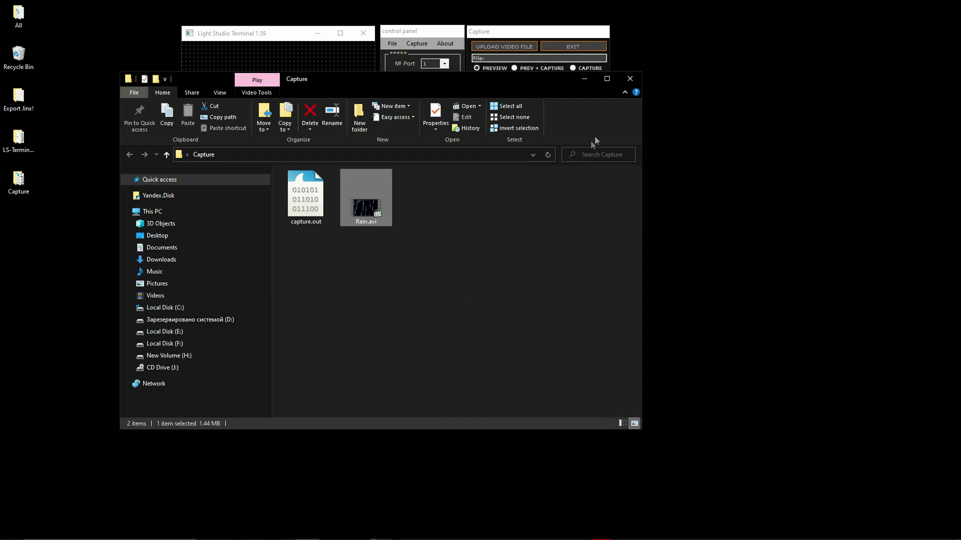
left_click(632, 79)
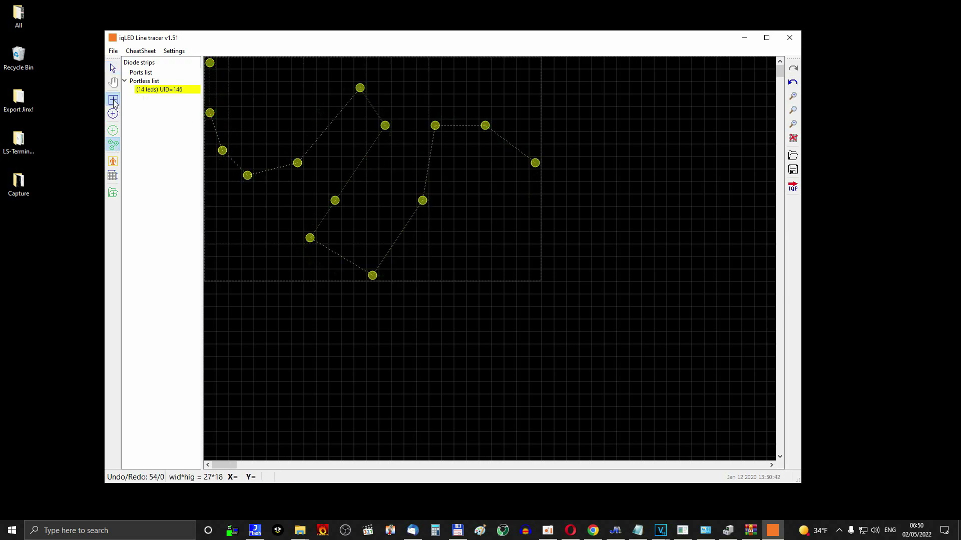
left_click(253, 90)
key("Return")
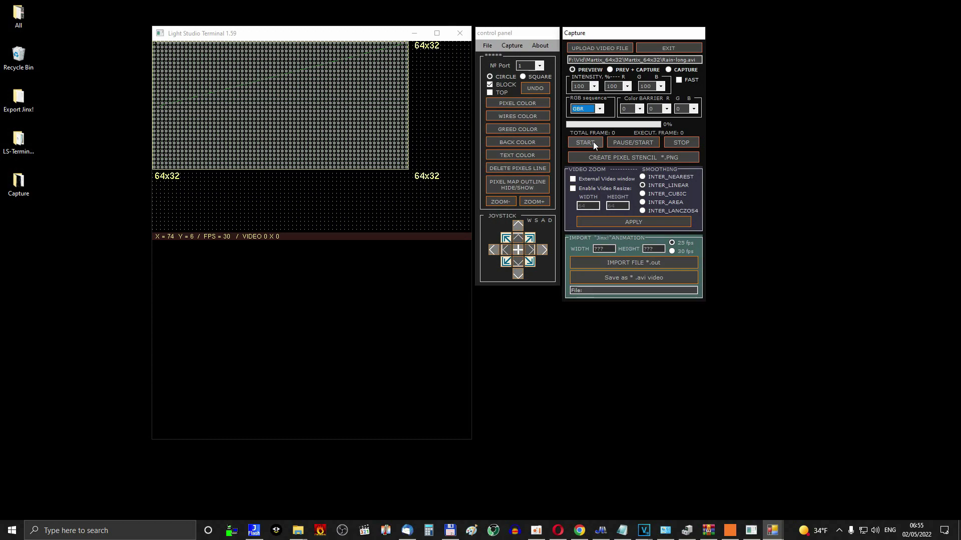
Step: In Light Studio Terminal, start the preview of the loaded Rain-long.avi video on the 64x32 pixel map
left_click(592, 142)
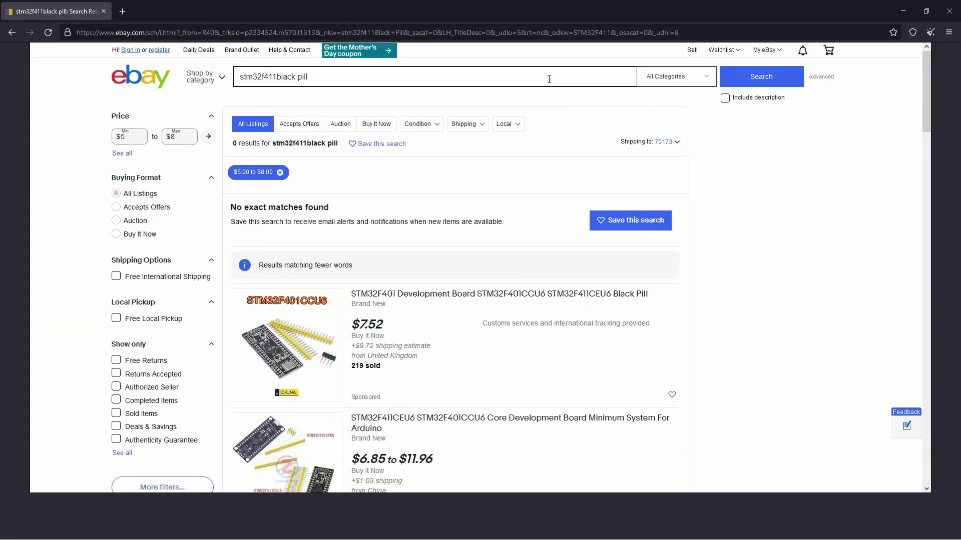
Step: In the browser, look through the eBay results for stm32f411black pill and open the 1X STM32F401 Development Board listing
scroll(555, 120, "down", 5)
scroll(560, 124, "down", 5)
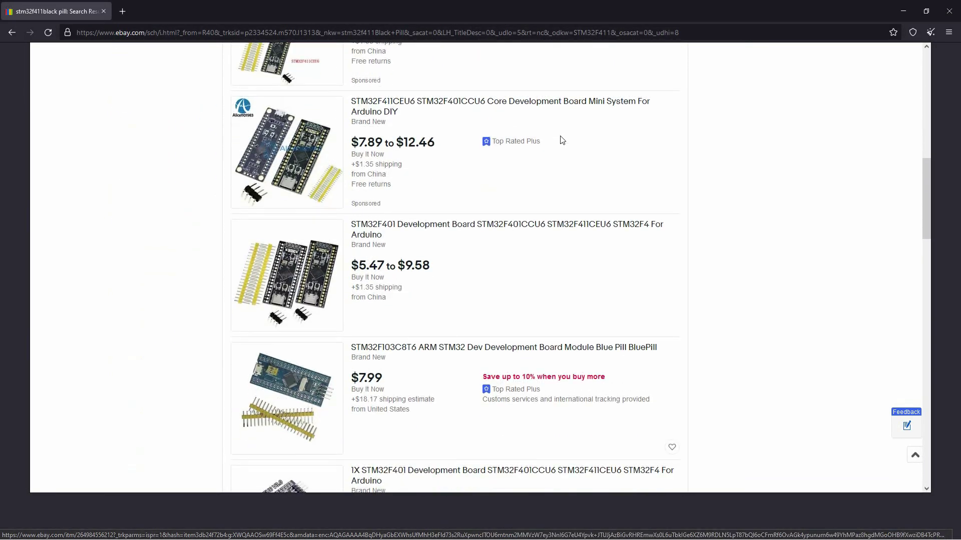
scroll(562, 140, "down", 3)
scroll(561, 145, "down", 6)
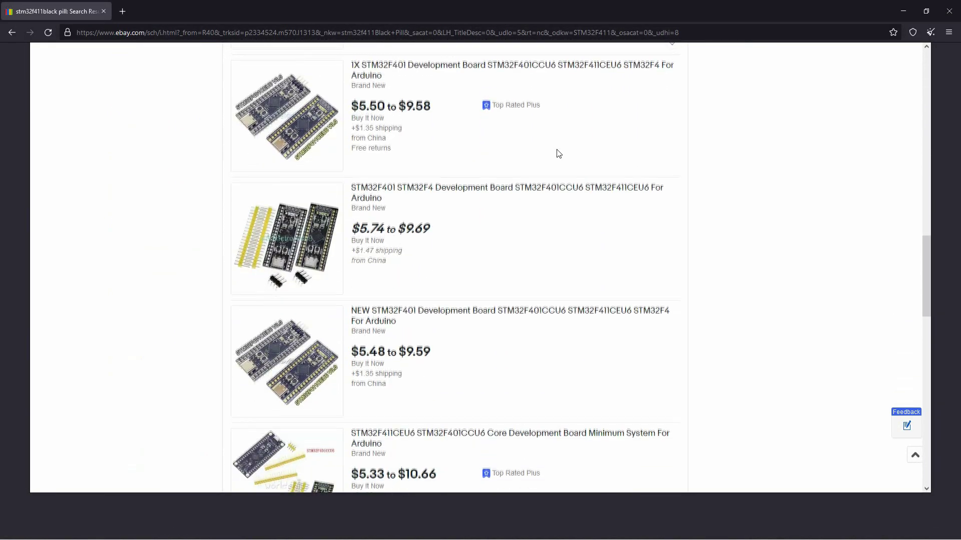
scroll(487, 150, "up", 1)
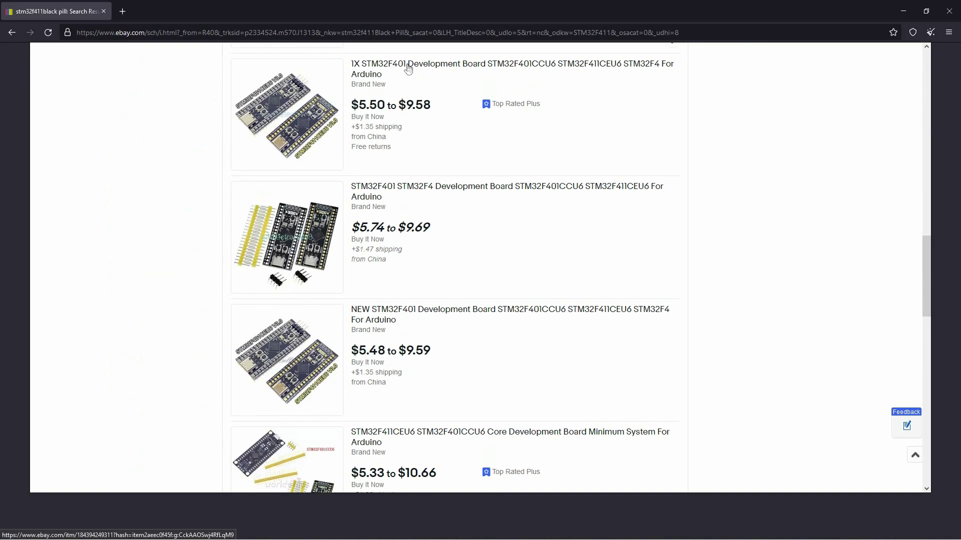
left_click(407, 68)
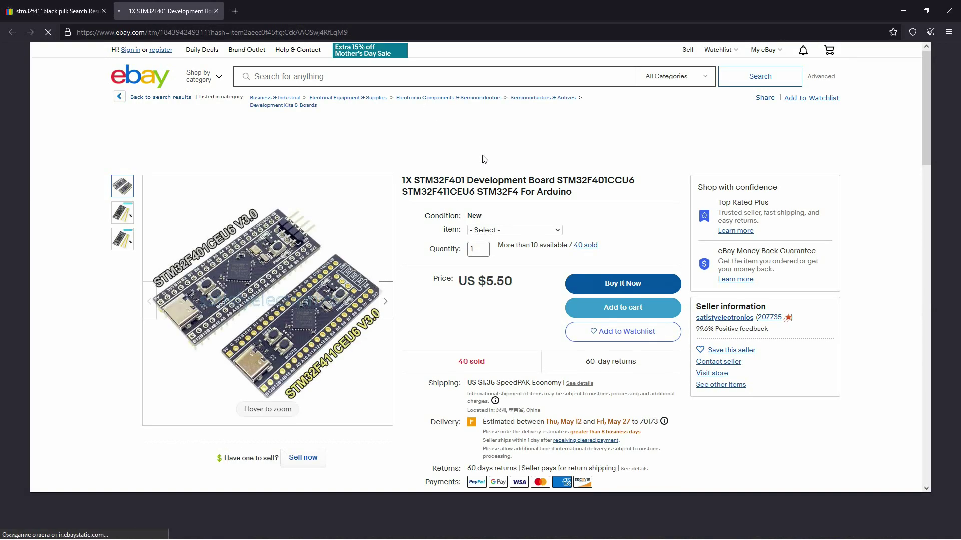